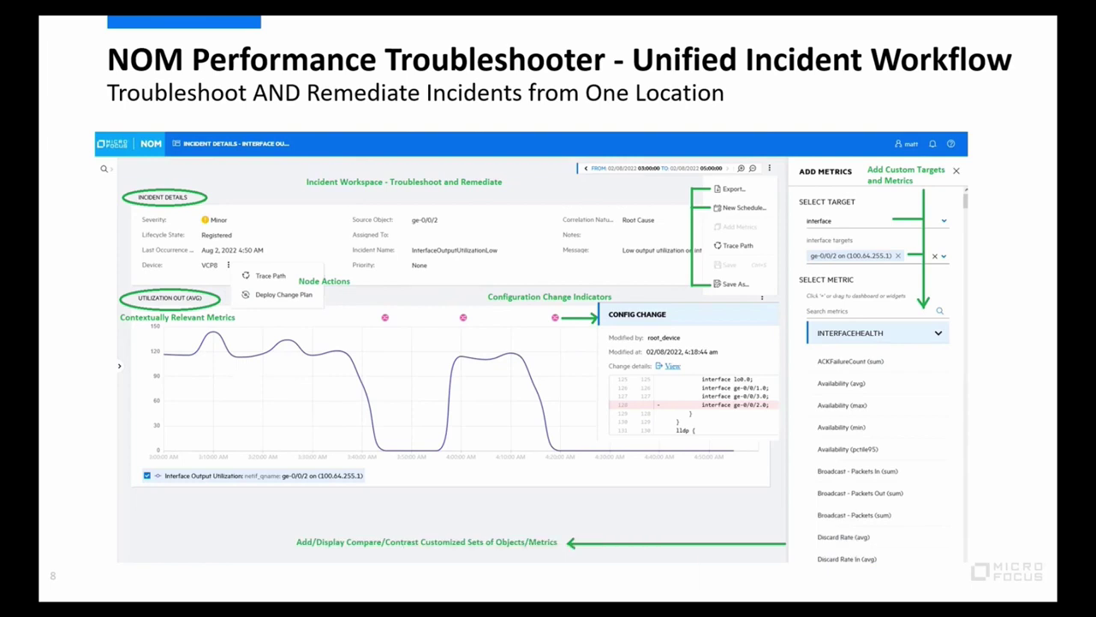
- Advance past the Unified Incident Workflow slide to the closing 'Next Steps & Thank You!' slide
left_click(679, 515)
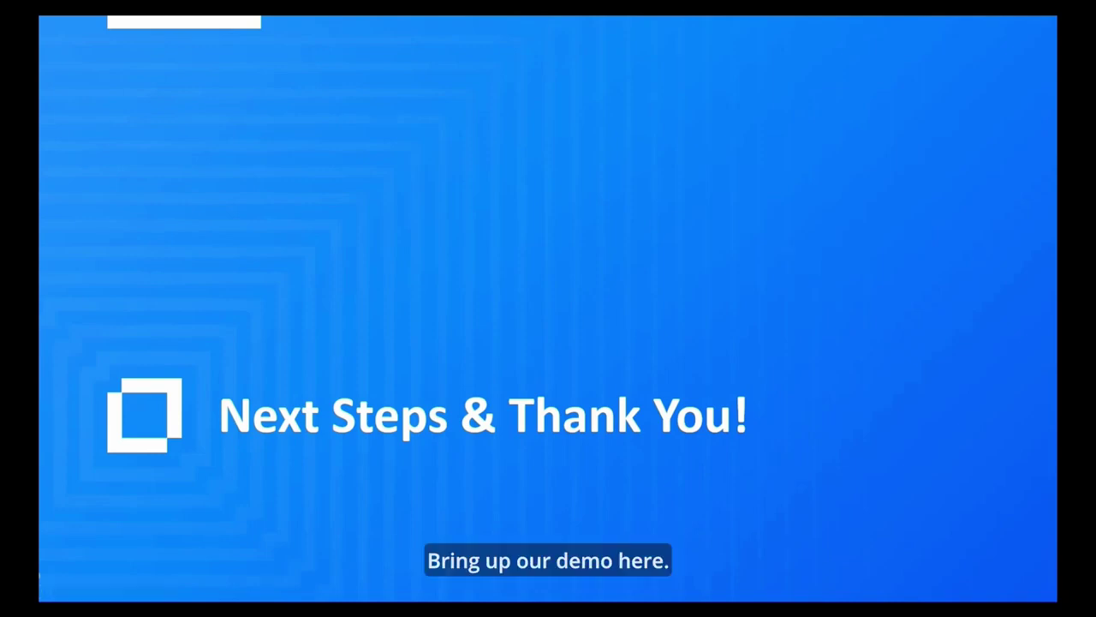
- Switch from the slideshow to NNMi's IP_Architechs_Layer_2 topology map for the live demo
key("alt+Tab")
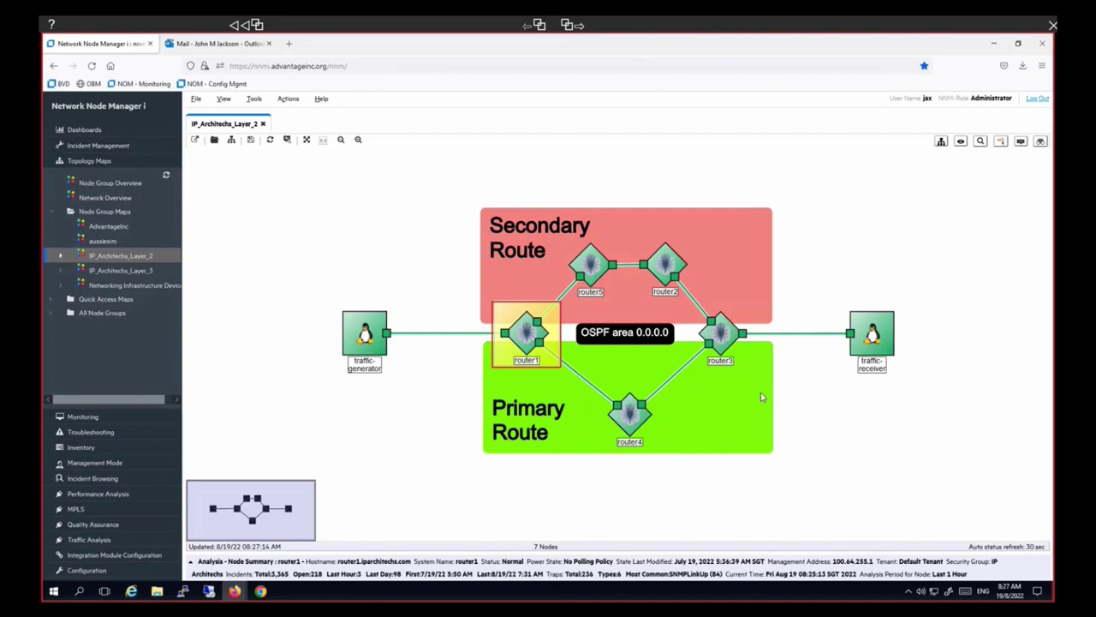
- Select the Secondary Route area and display the router1–router4 link's Layer 2 connection summary
left_click(553, 343)
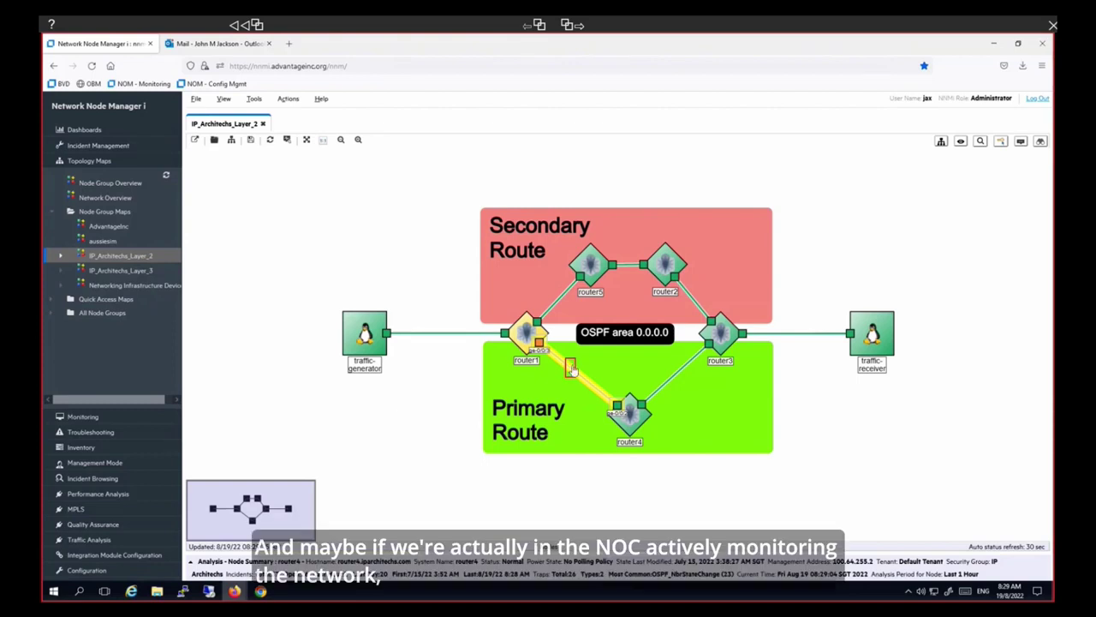
left_click(571, 370)
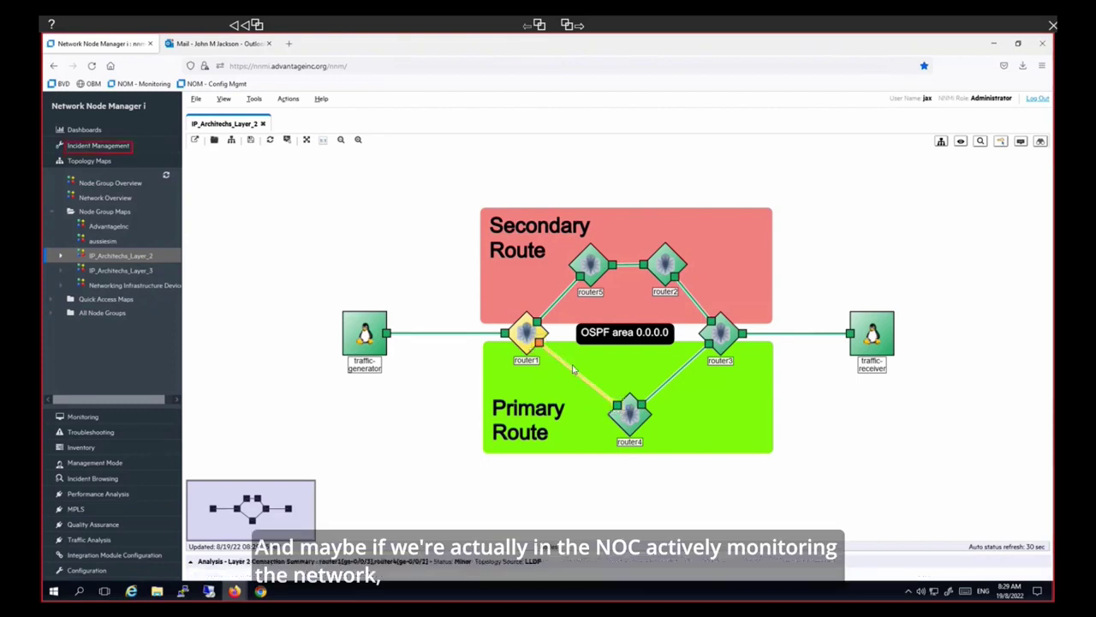
- Expand Incident Management and open the Open Key Incidents list
left_click(101, 146)
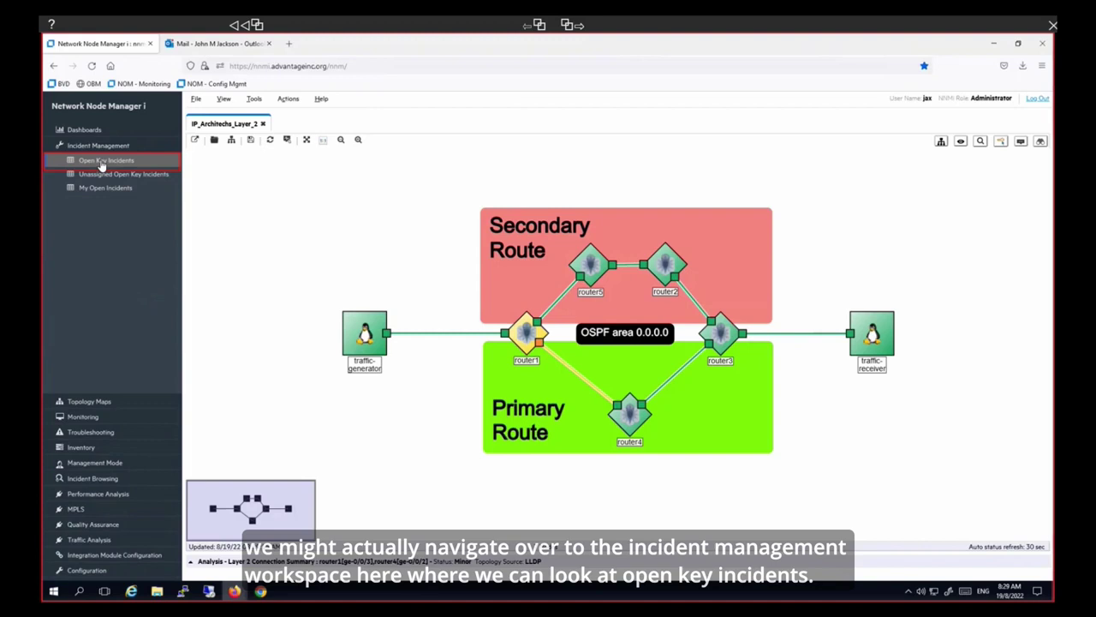
left_click(102, 163)
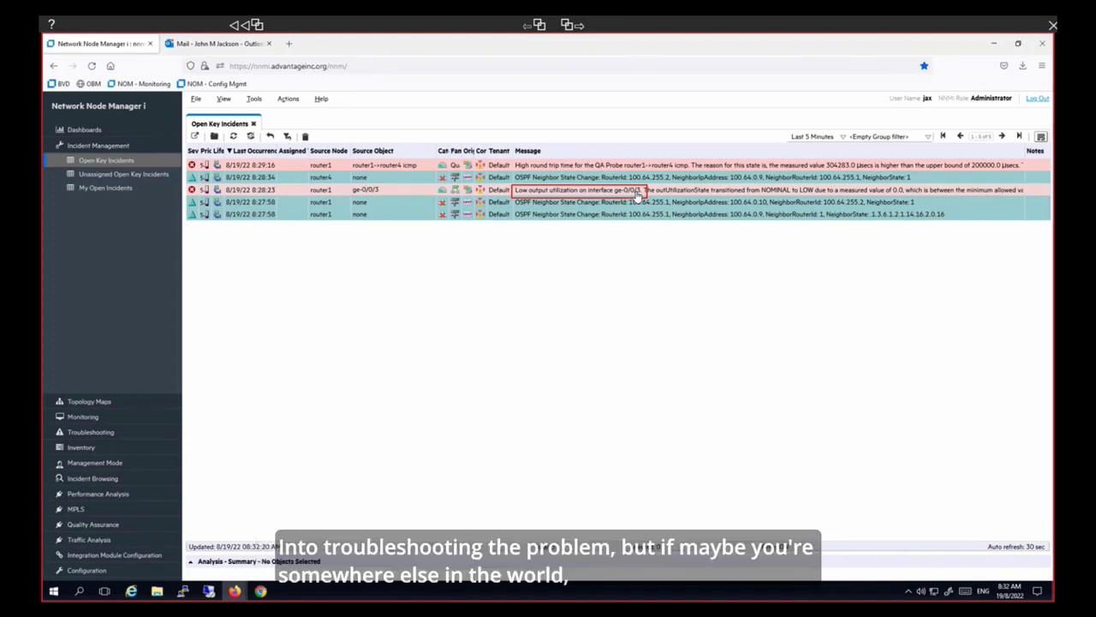
- In Outlook's Demo folder, open 'CRITICAL: Primary Interface Down' and follow its troubleshooting URL
left_click(224, 43)
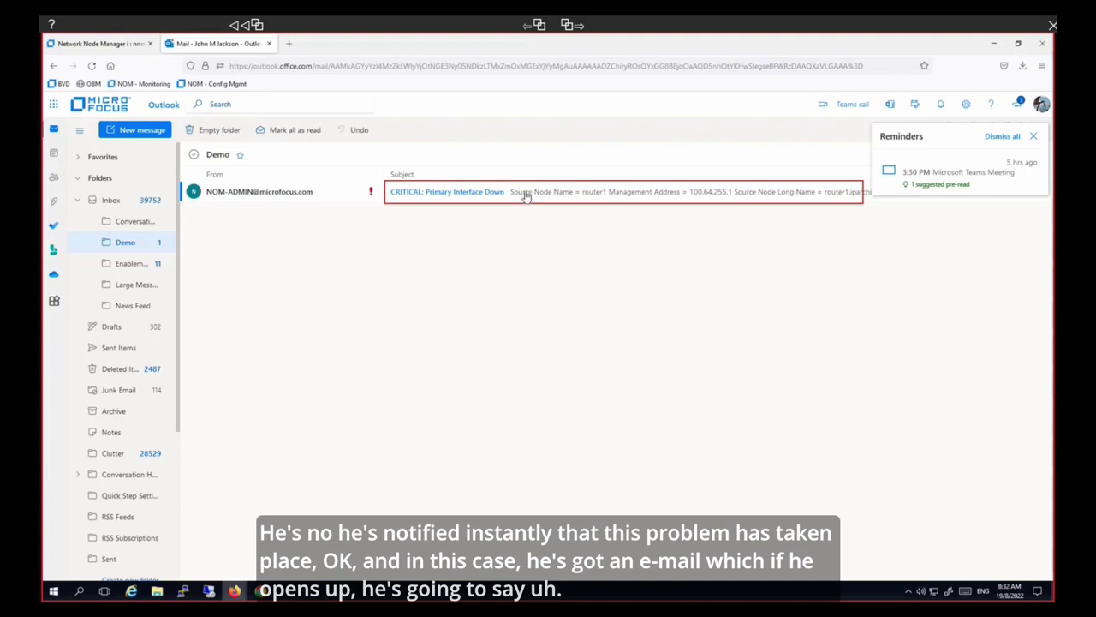
left_click(527, 196)
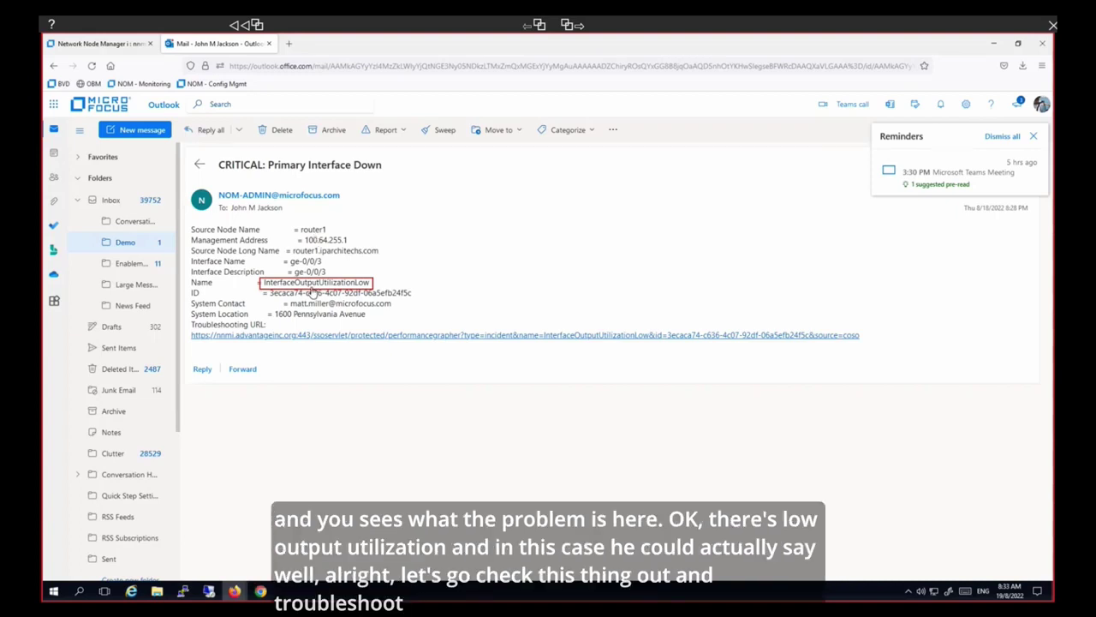
left_click(423, 335)
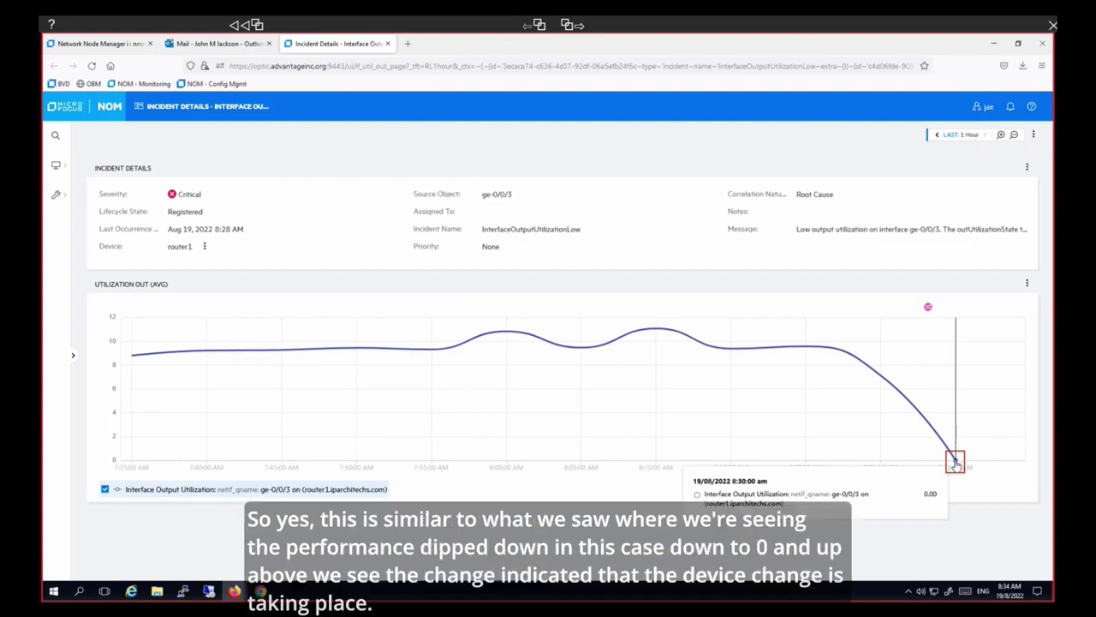
- Inspect the Utilization Out chart's final point, where ge-0/0/3 output utilization drops to 0.00
mouse_move(928, 308)
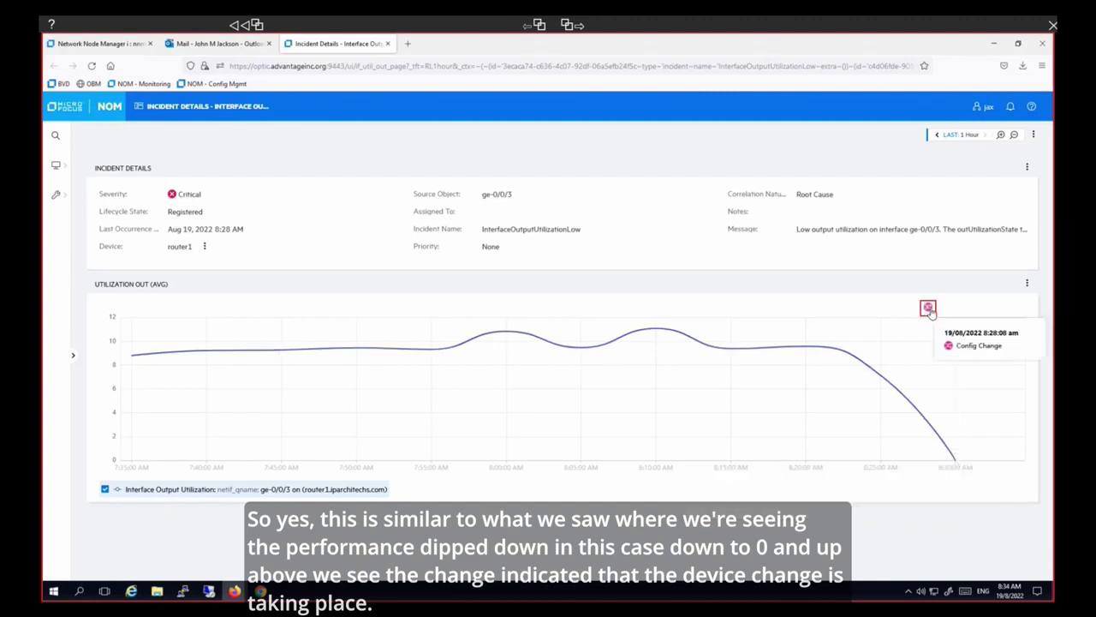
left_click(929, 309)
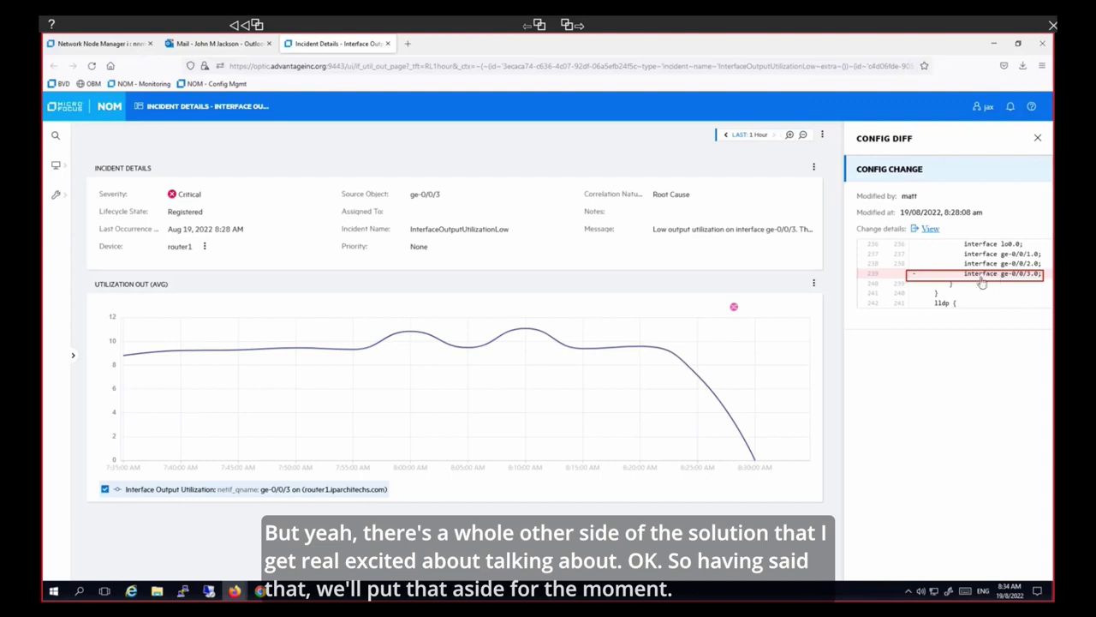
- Close the configuration differences and add a trace path from router1 to router4.iparchitechs.com
left_click(1037, 140)
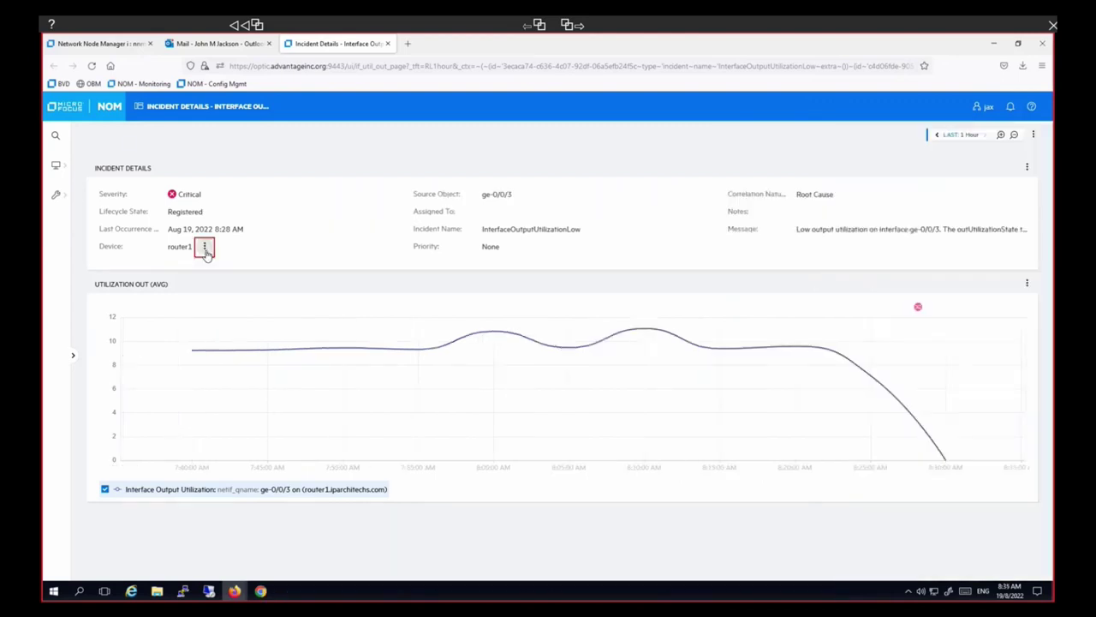
left_click(205, 246)
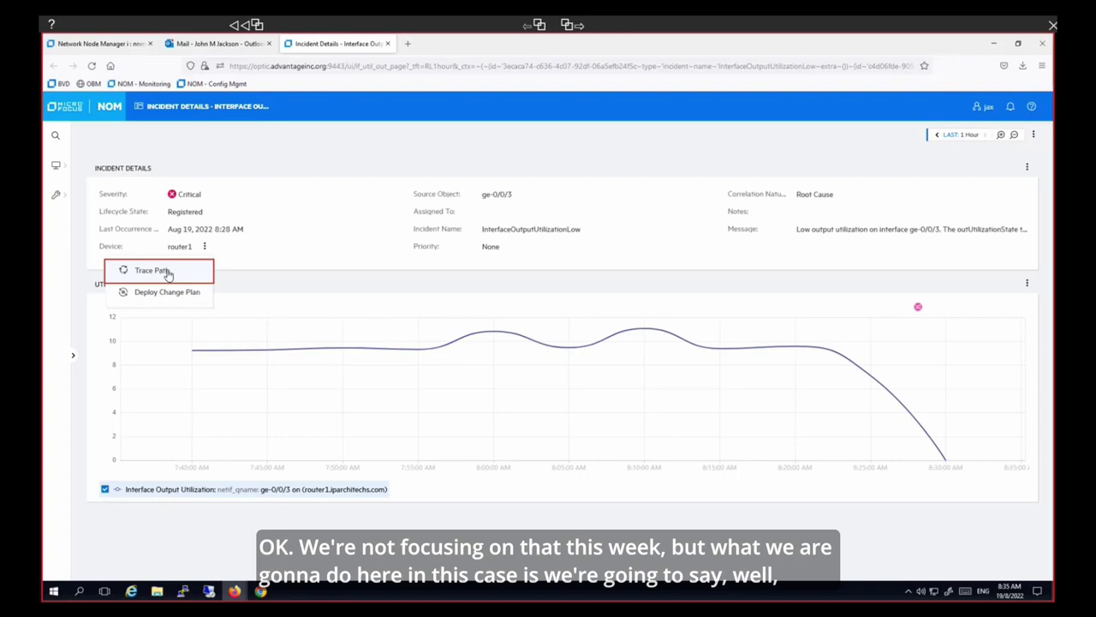
left_click(166, 272)
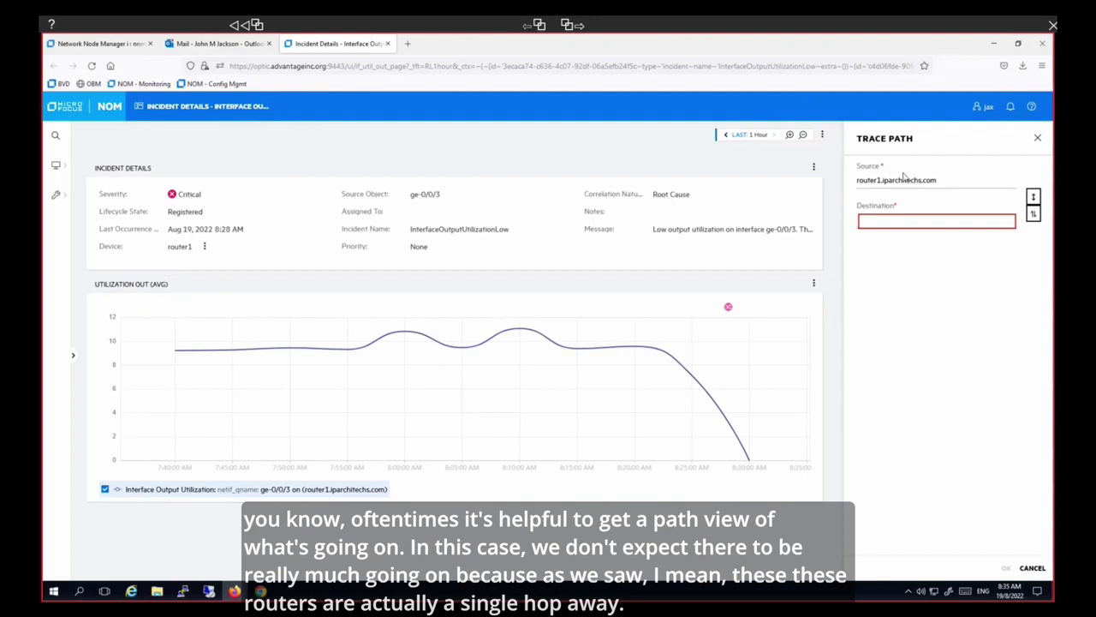
left_click(897, 220)
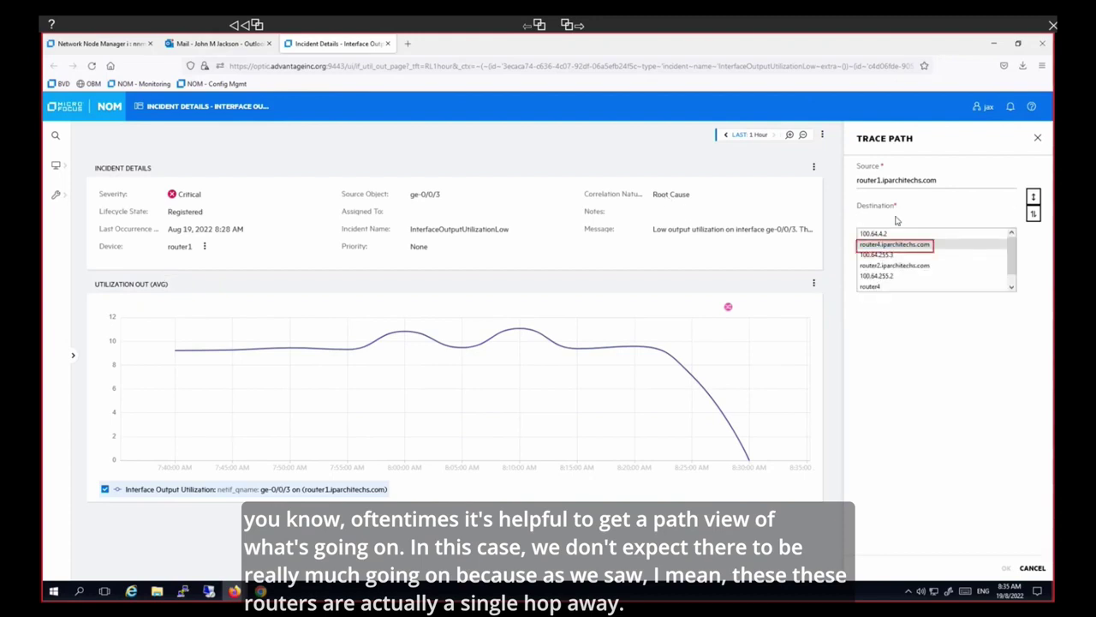
left_click(891, 245)
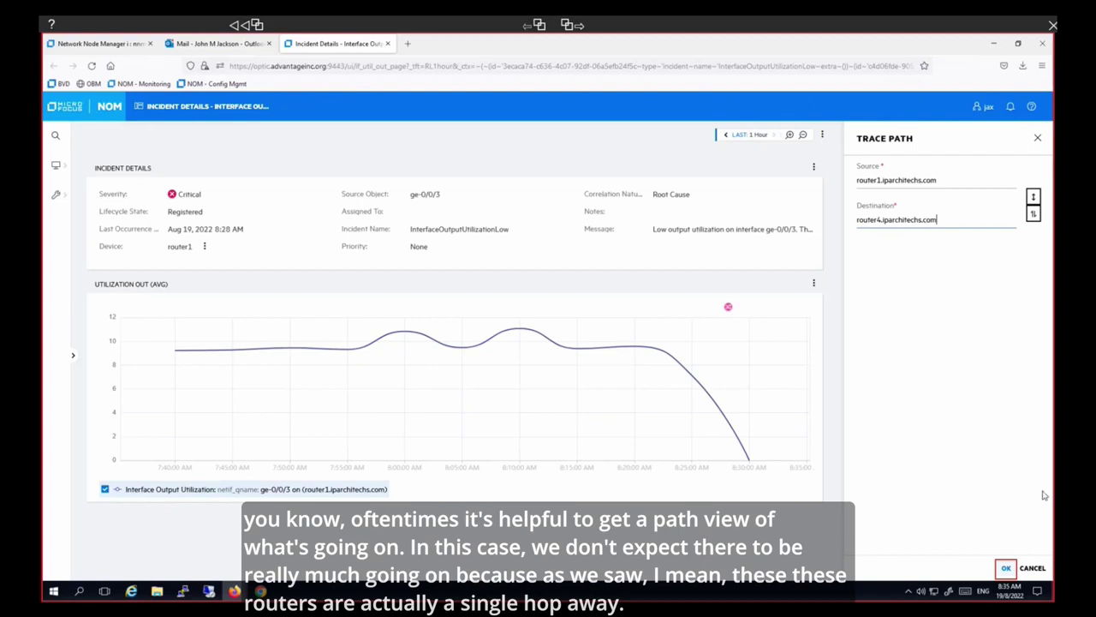
left_click(1006, 569)
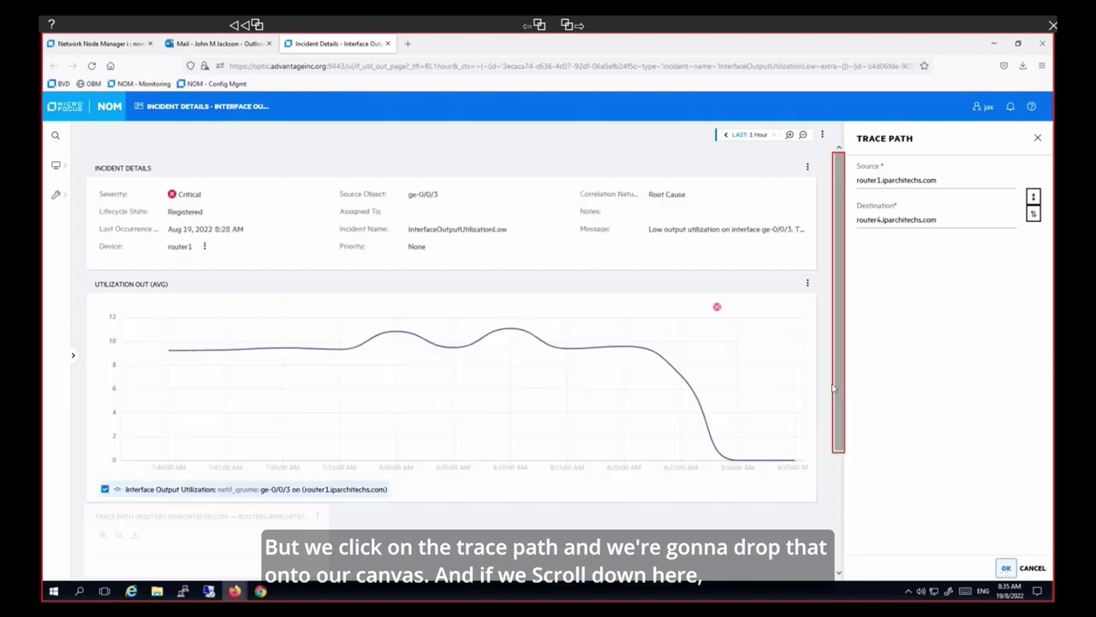
- Scroll to the router1-to-router4 trace path and show the page's actions menu
scroll(835, 390, "down", 3)
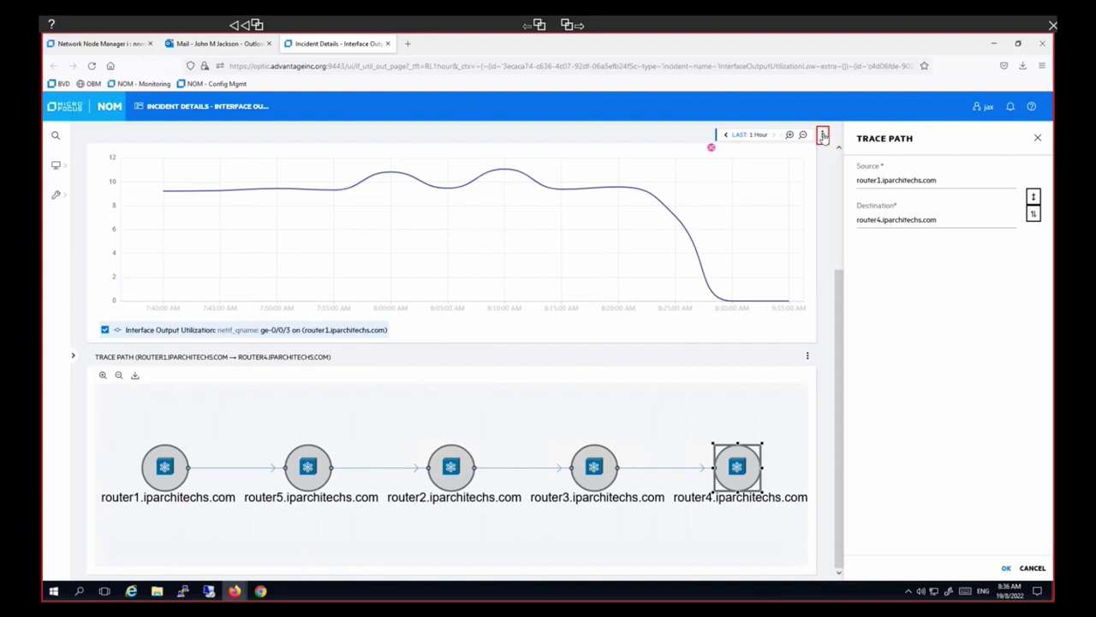
left_click(822, 135)
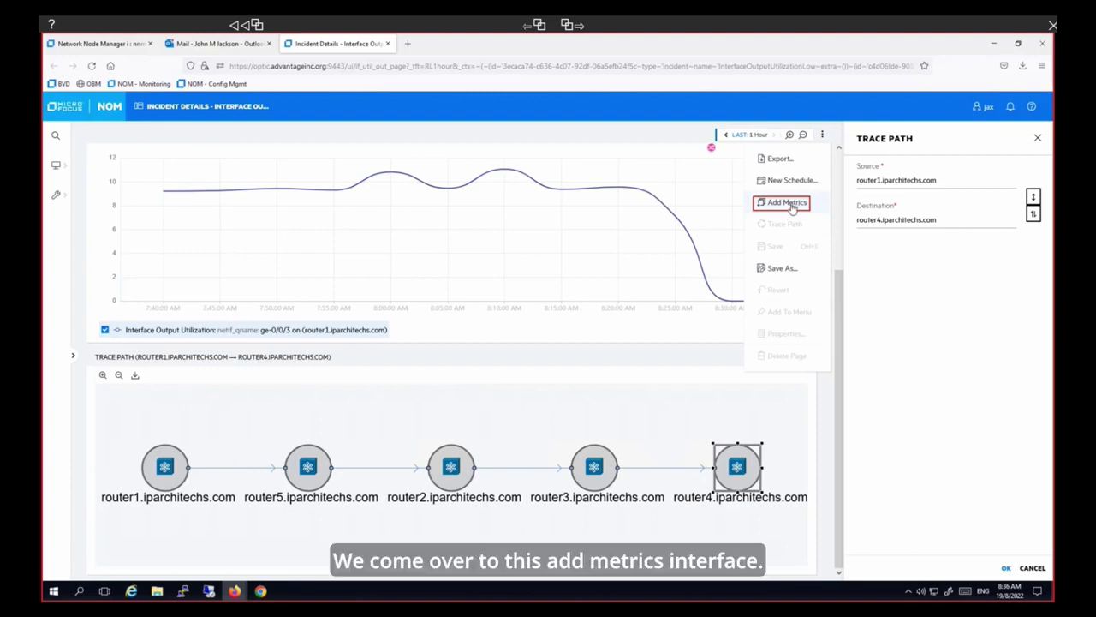
- Choose Add Metrics and search the Interface targets for 'ge-0/0/2'
left_click(788, 204)
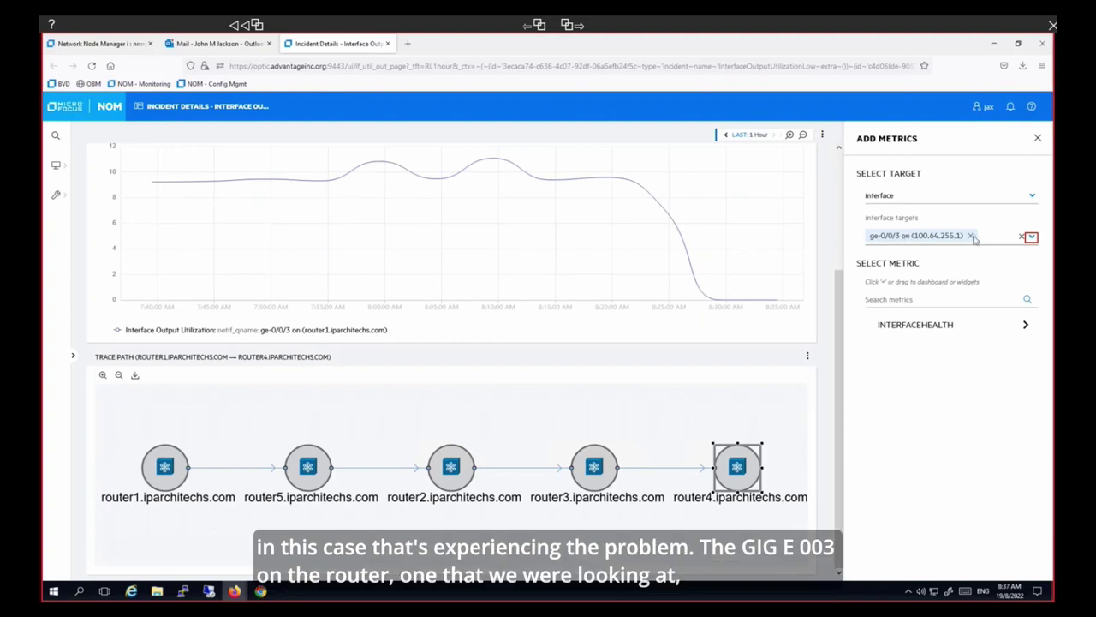
left_click(1033, 238)
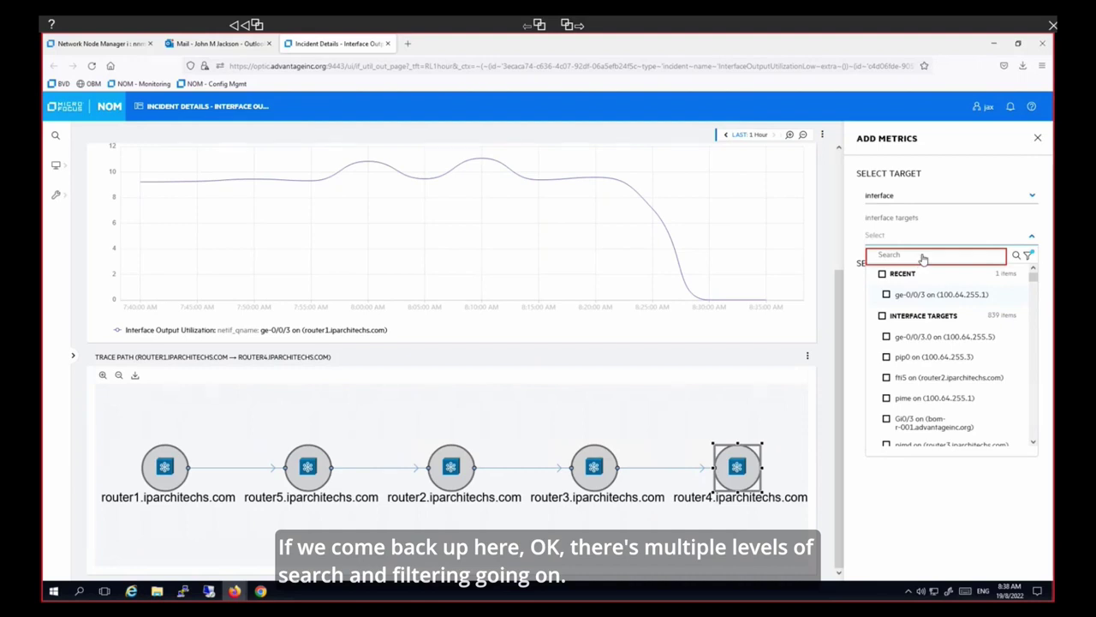
left_click(922, 256)
type("ge-0/0/")
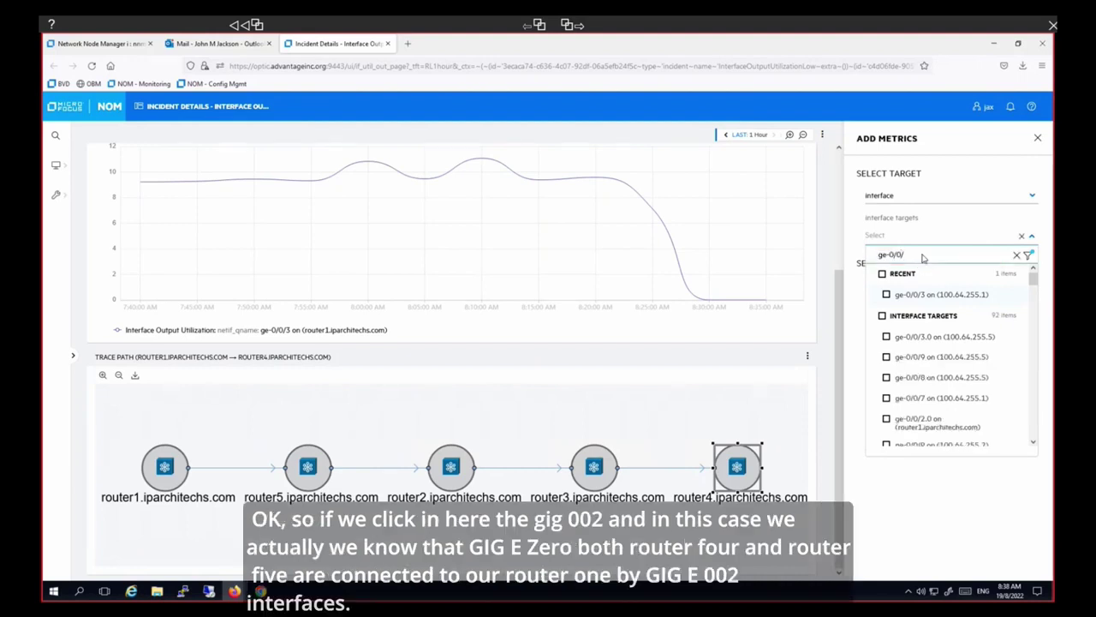
type("2")
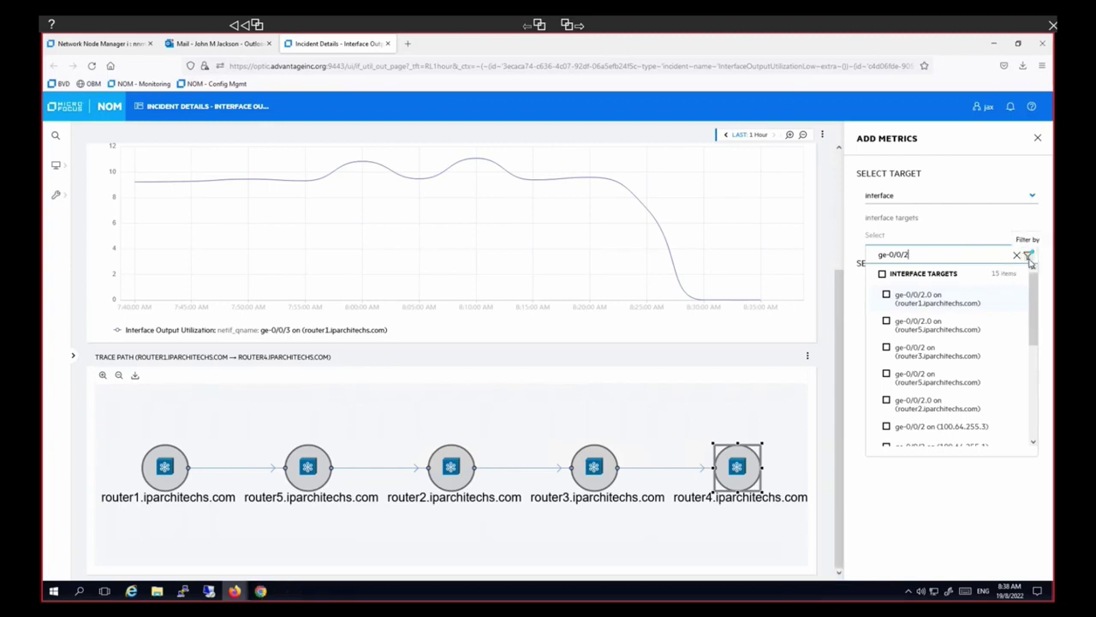
- Filter the interface targets by Node Name 'router4,router5'
left_click(1029, 257)
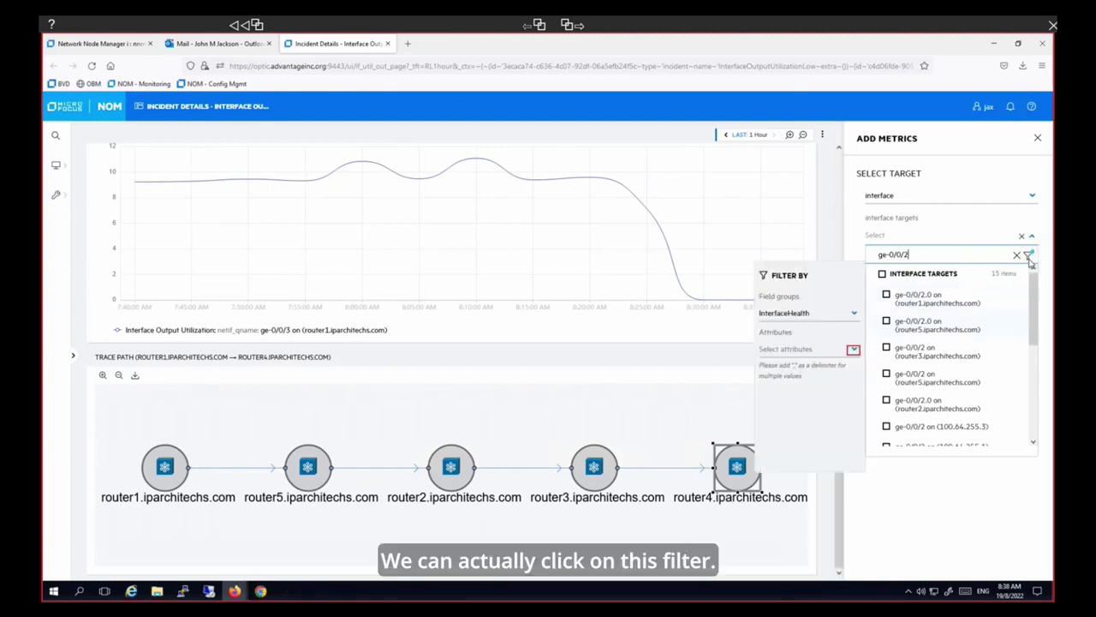
left_click(854, 352)
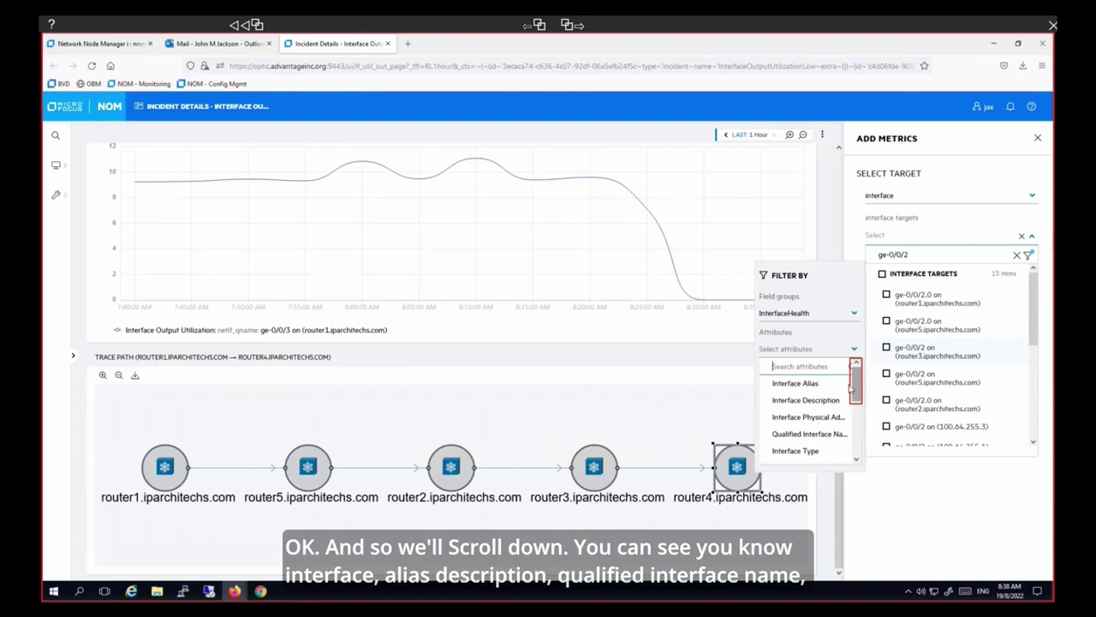
left_click_drag(859, 389, 859, 441)
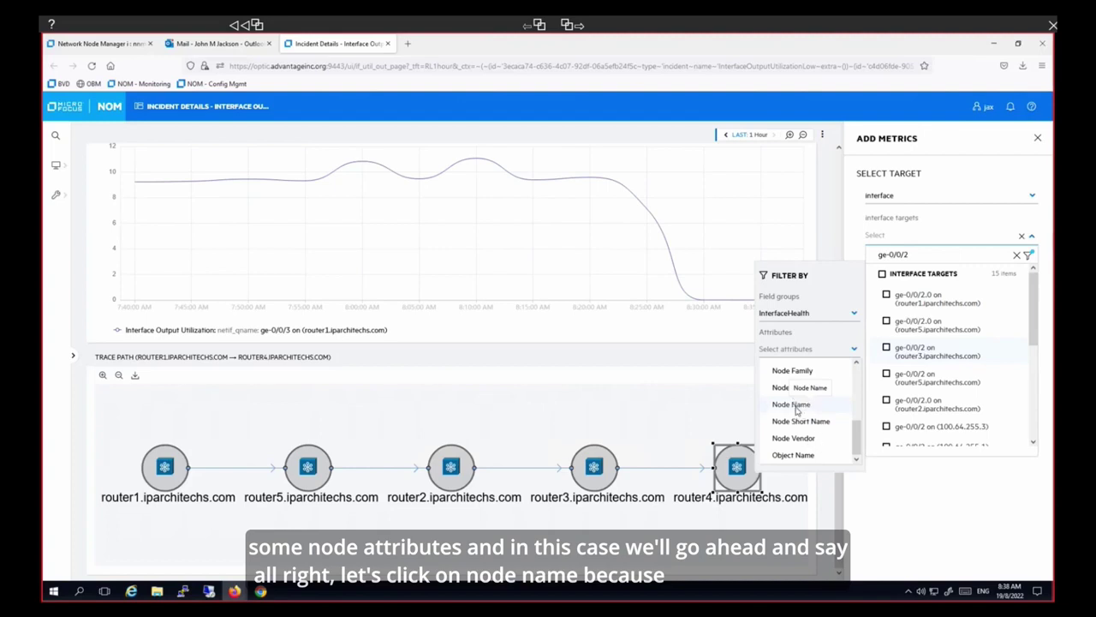
left_click(795, 406)
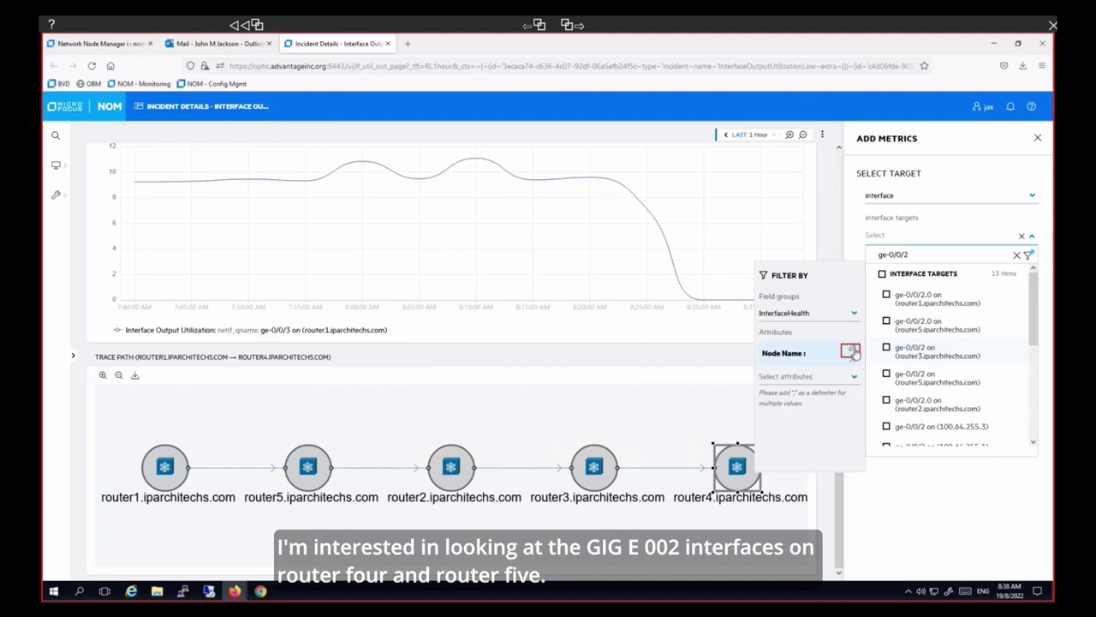
left_click(850, 352)
type("router4,router5")
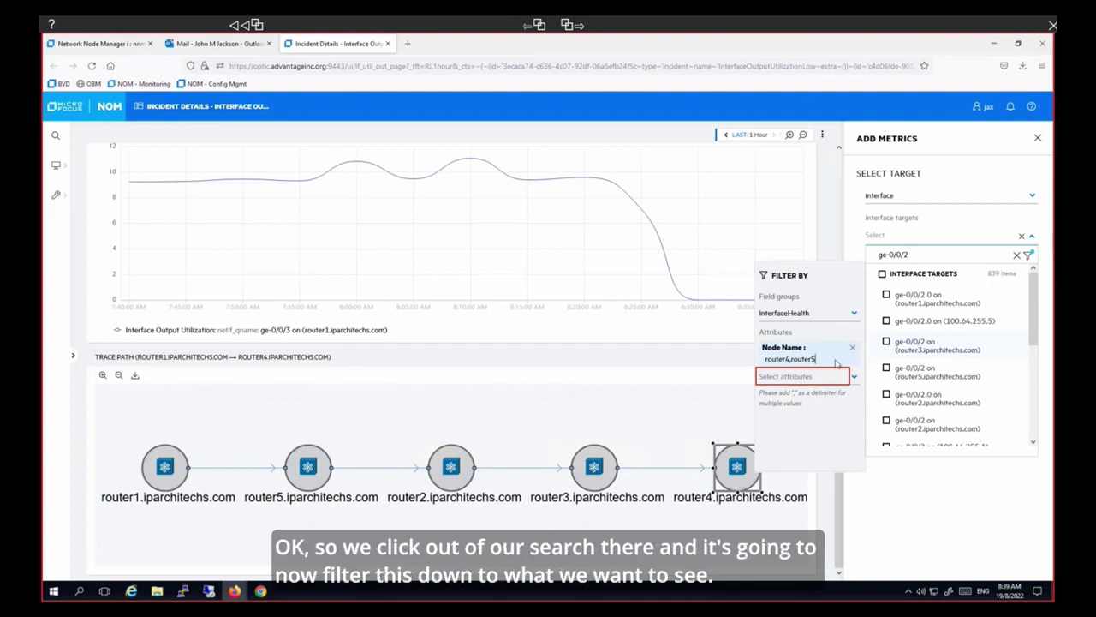
left_click(835, 374)
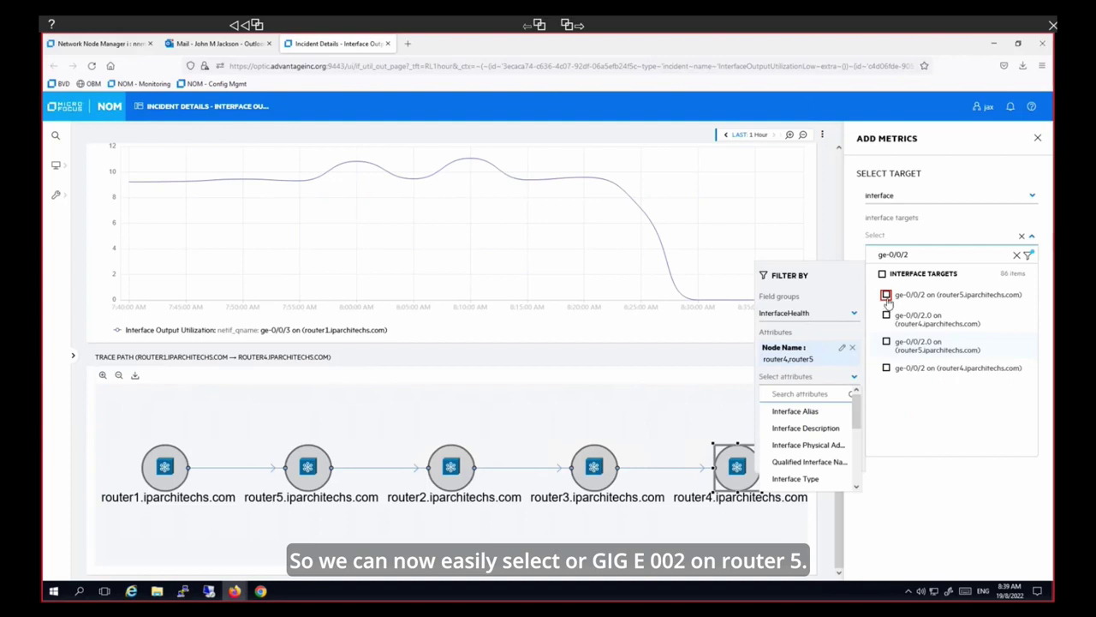
- Tick ge-0/0/2 on router5 and router4 as targets and close the chooser
left_click(888, 298)
left_click(886, 294)
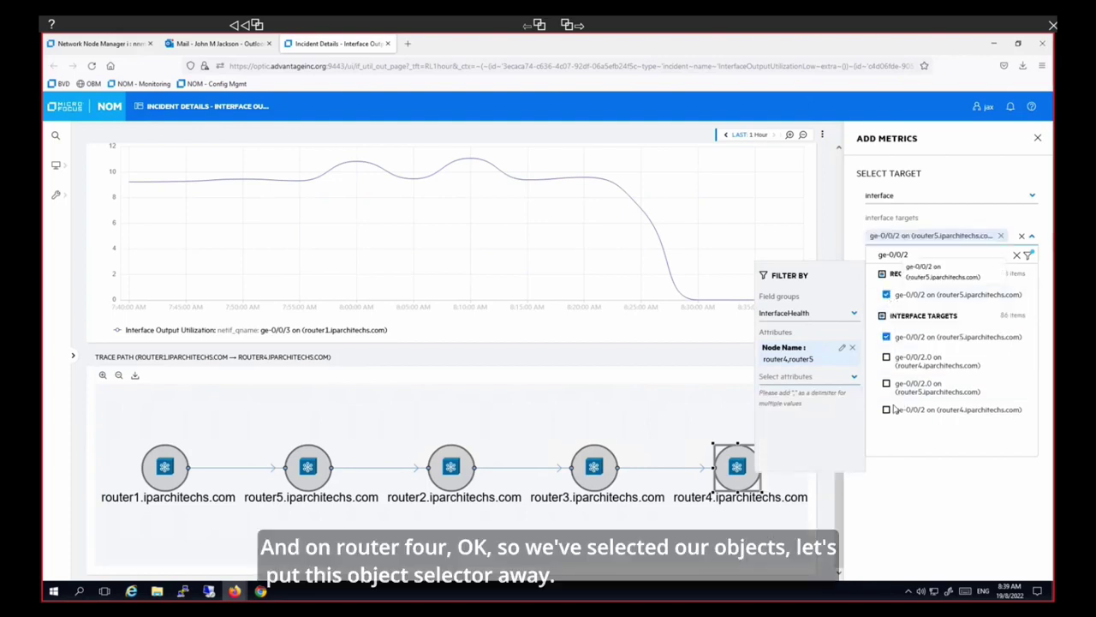
left_click(887, 411)
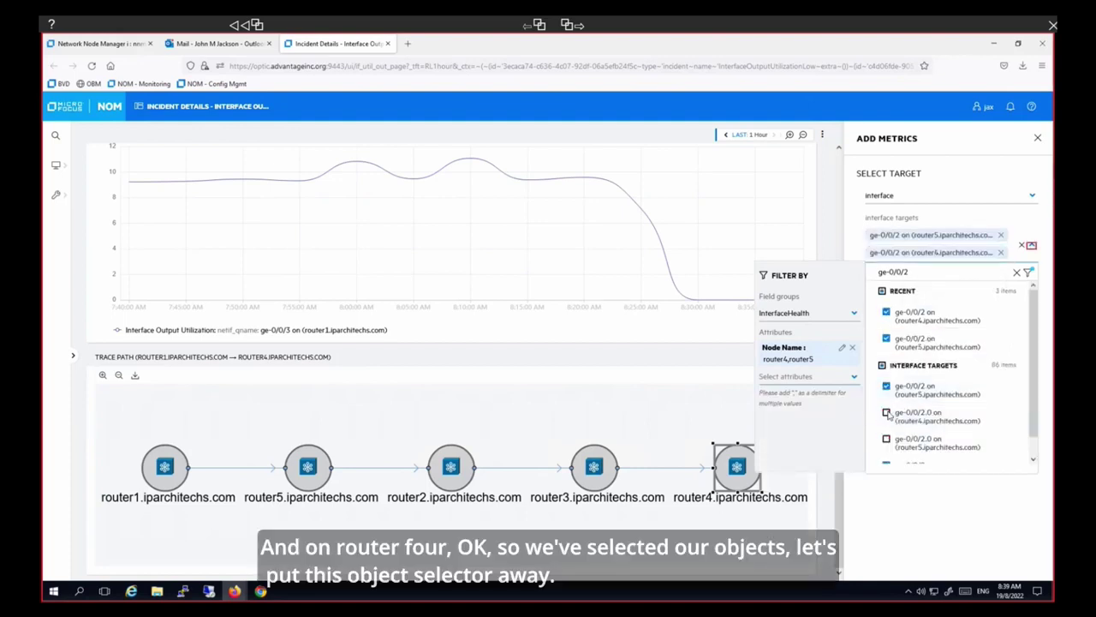
left_click(1031, 247)
- Add a full-width INTERFACEHEALTH Utilization In (max) chart for both ge-0/0/2 interfaces
left_click(1032, 247)
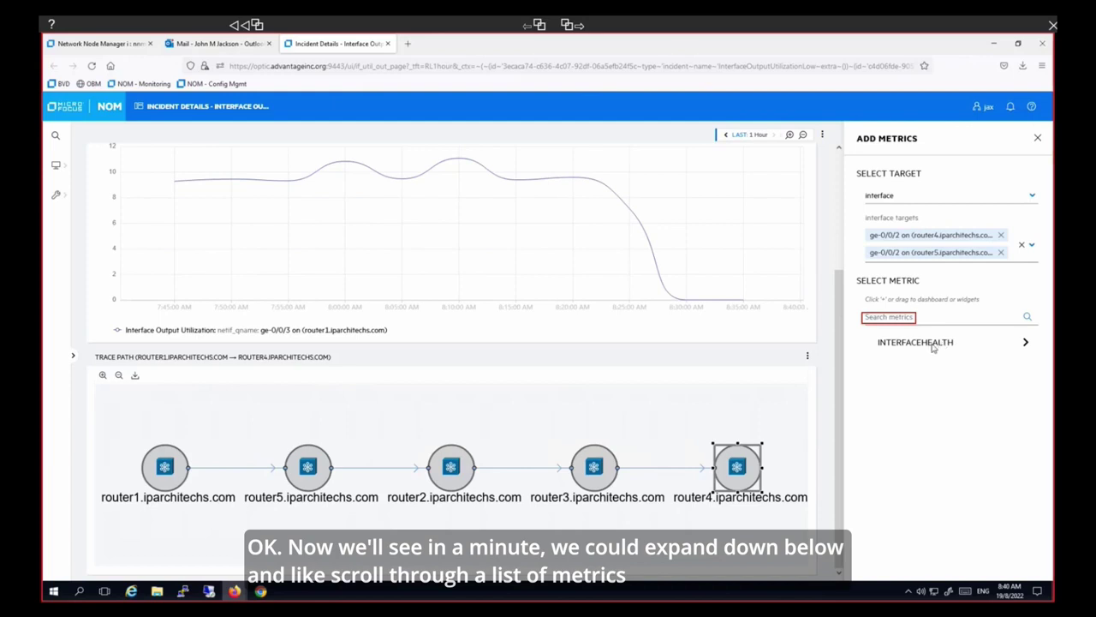
left_click(888, 321)
type("utilization in (max)")
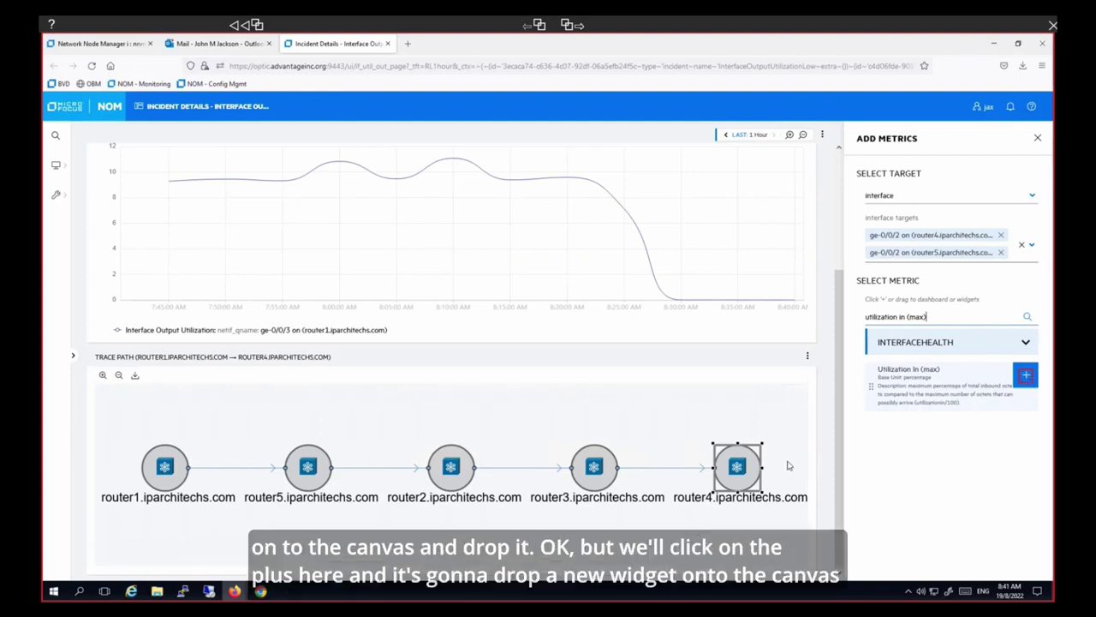
left_click(1026, 378)
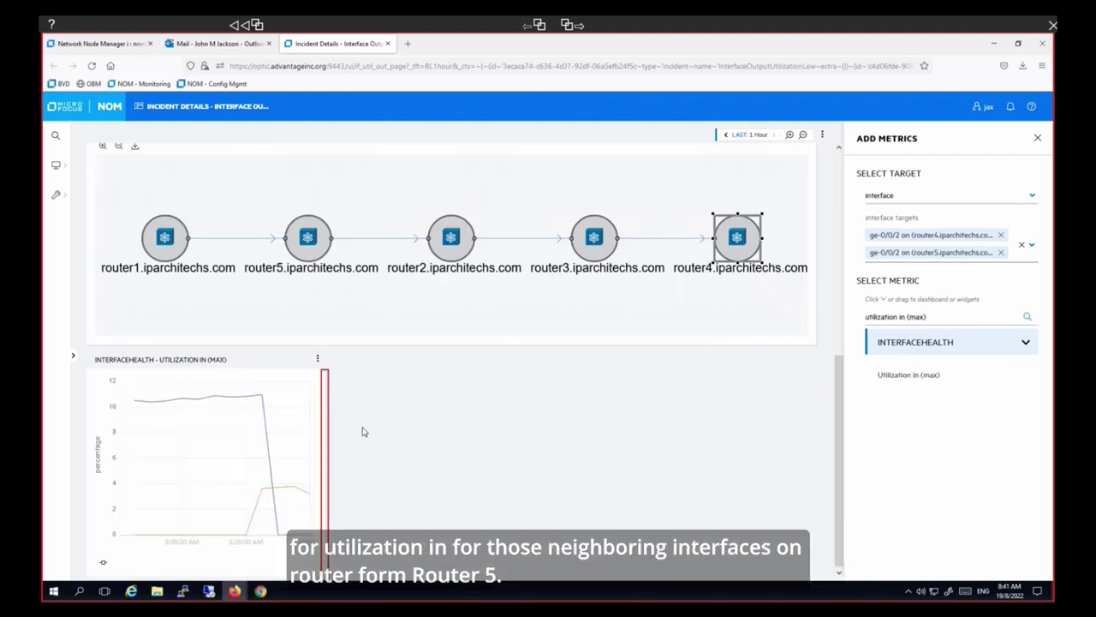
left_click(324, 458)
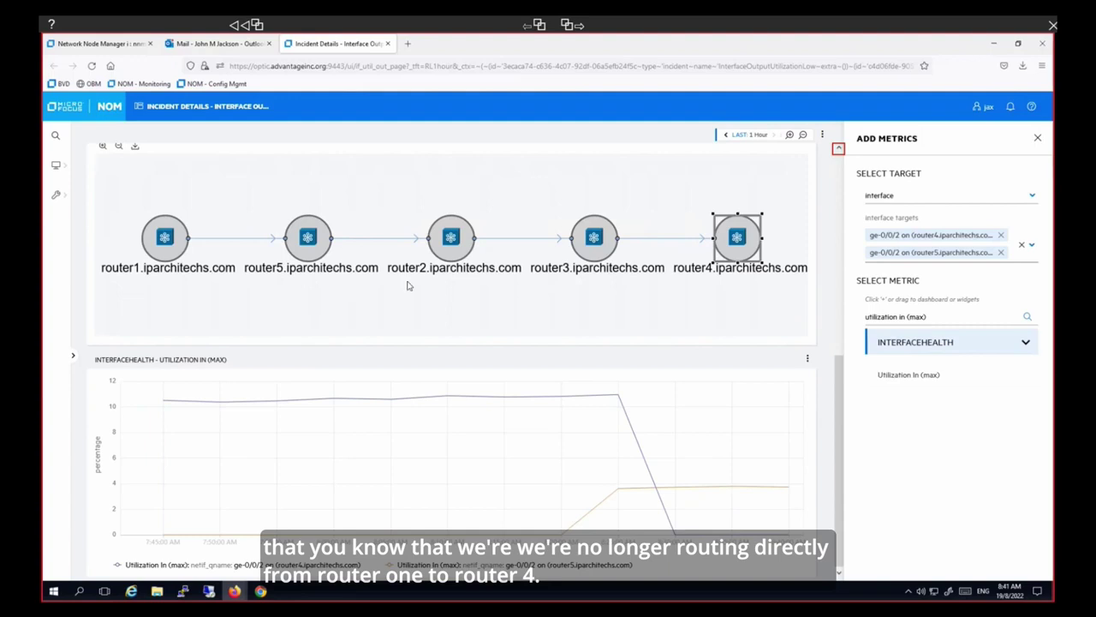
- Remove the router1-to-router4 trace path panel and move Utilization In (max) up under the output chart
left_click(838, 148)
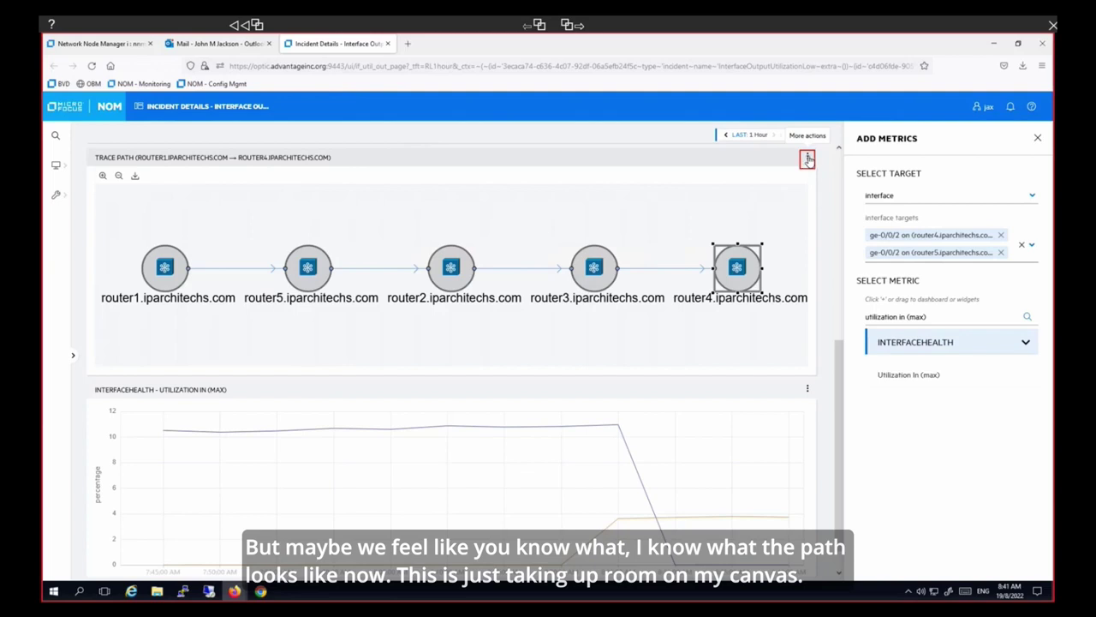
left_click(808, 159)
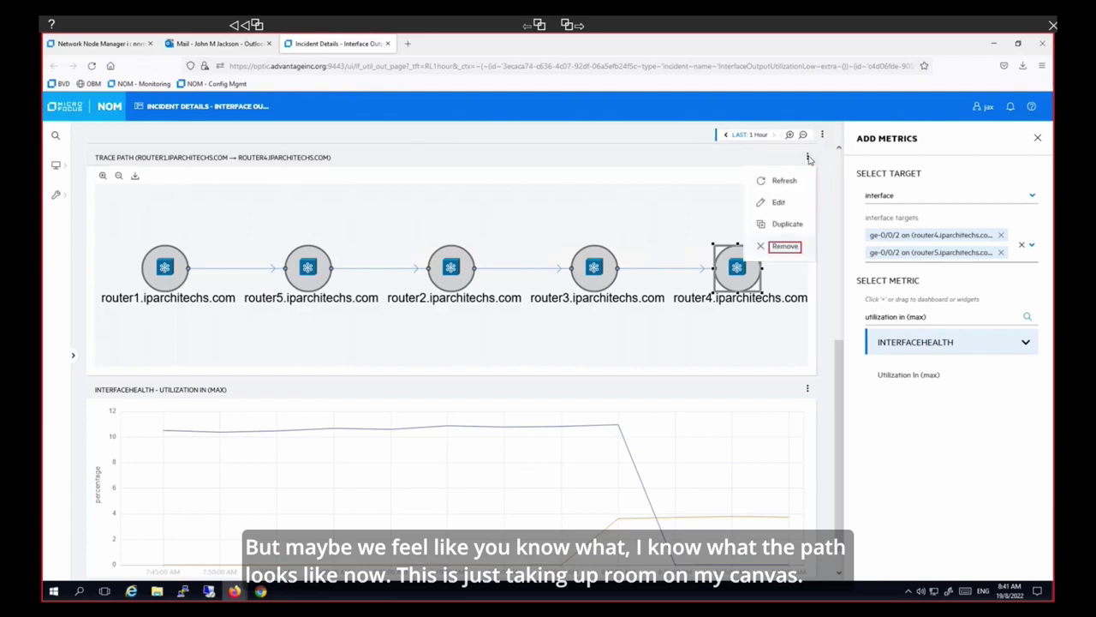
left_click(787, 247)
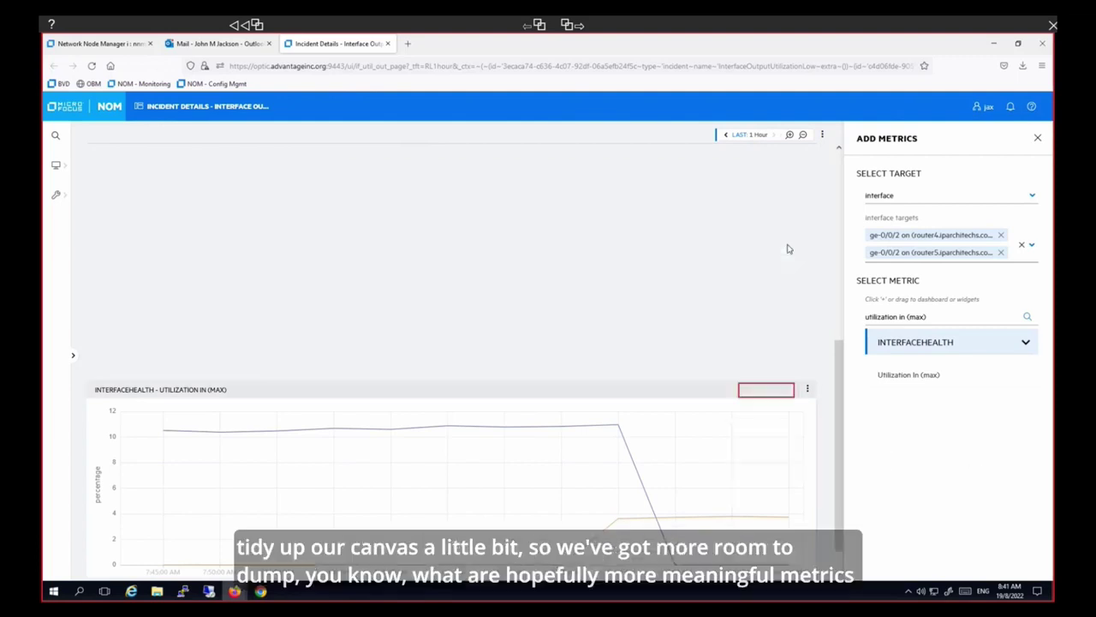
left_click_drag(755, 401, 755, 397)
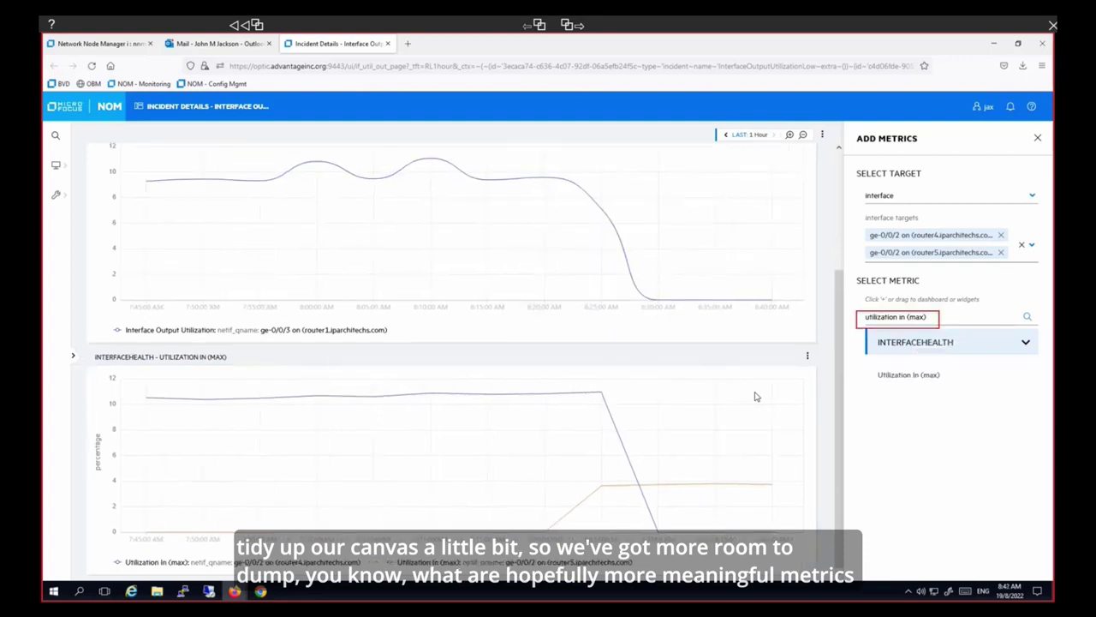
- Clear the search, expand INTERFACEHEALTH, try 'baseline', then filter metrics by 'forecast'
left_click(896, 320)
key("BackSpace")
key("BackSpace")
key("BackSpace")
key("BackSpace")
key("BackSpace")
key("BackSpace")
key("BackSpace")
key("BackSpace")
key("BackSpace")
key("BackSpace")
key("BackSpace")
key("BackSpace")
key("BackSpace")
key("BackSpace")
key("BackSpace")
key("BackSpace")
key("BackSpace")
key("BackSpace")
key("BackSpace")
key("BackSpace")
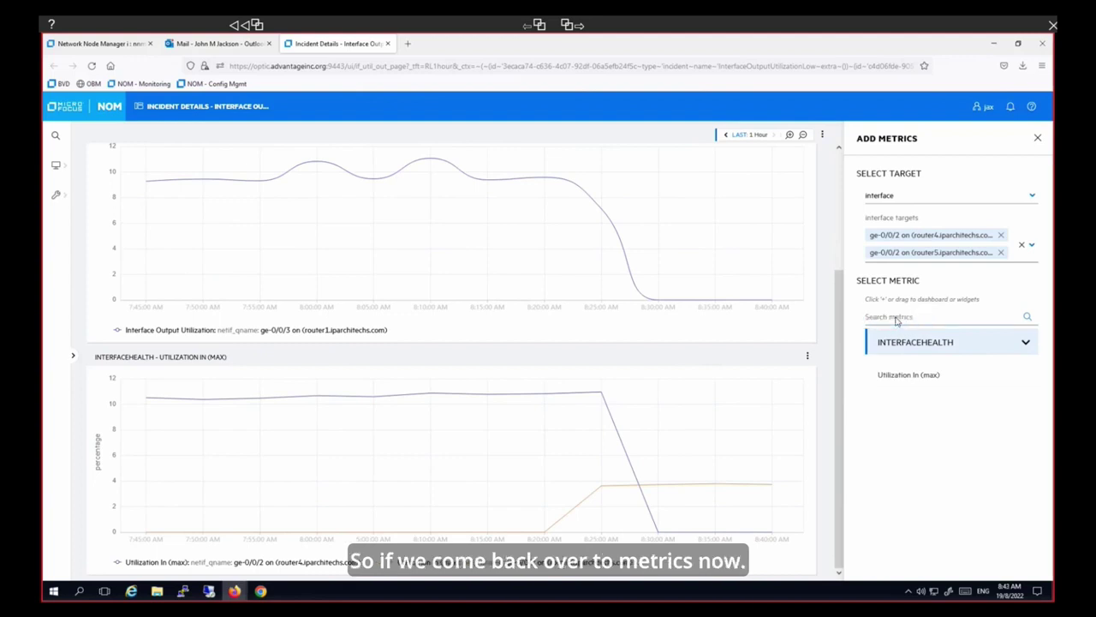
left_click(1025, 343)
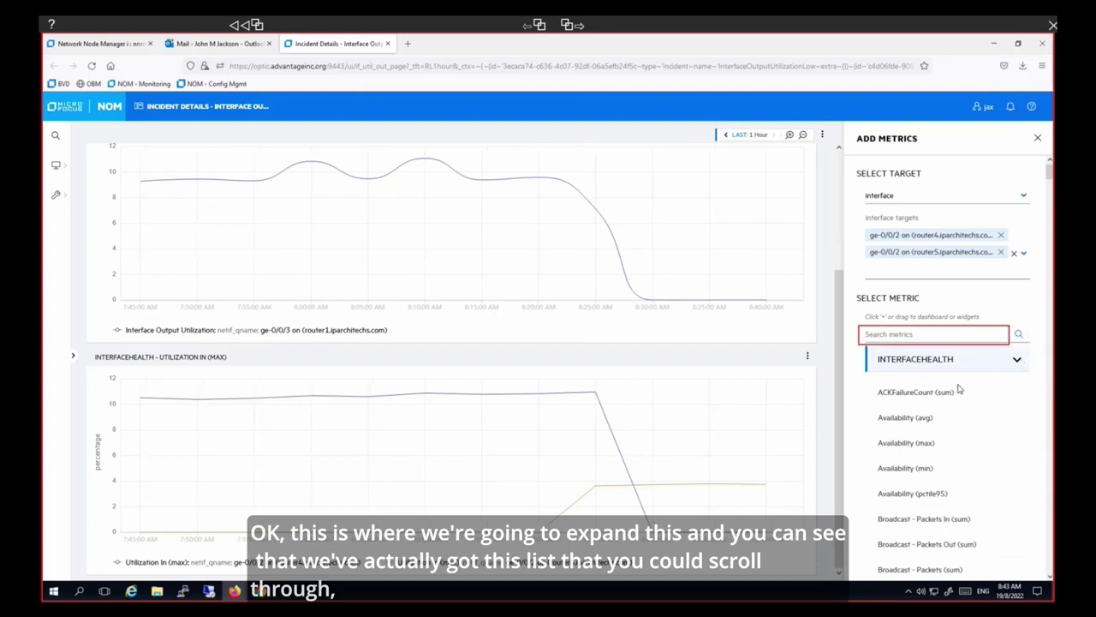
left_click(948, 336)
type("ba")
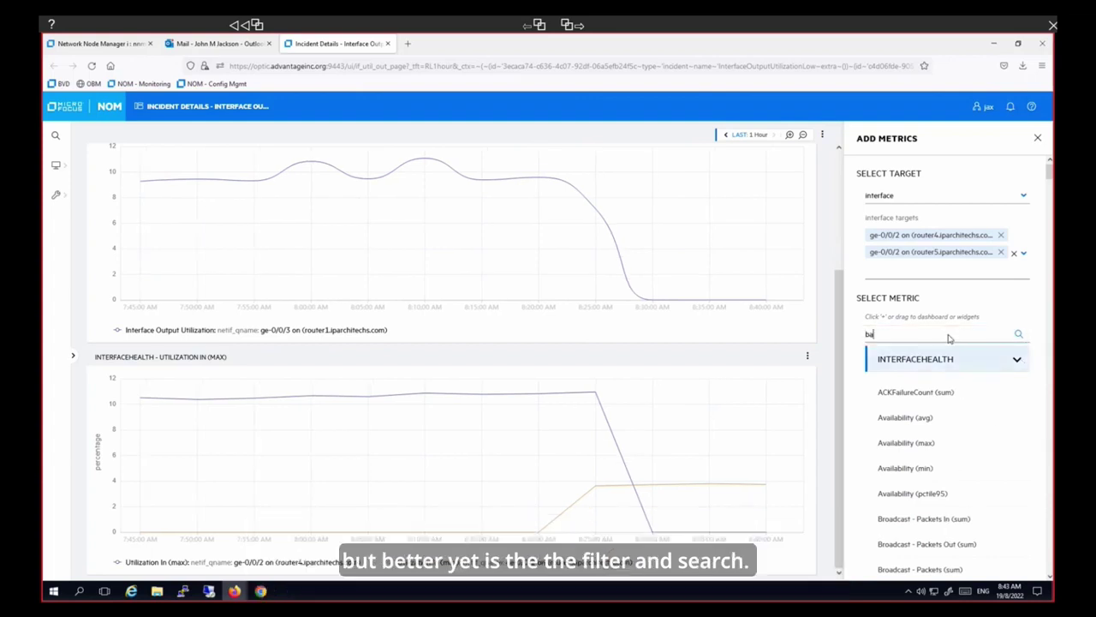
type("seline")
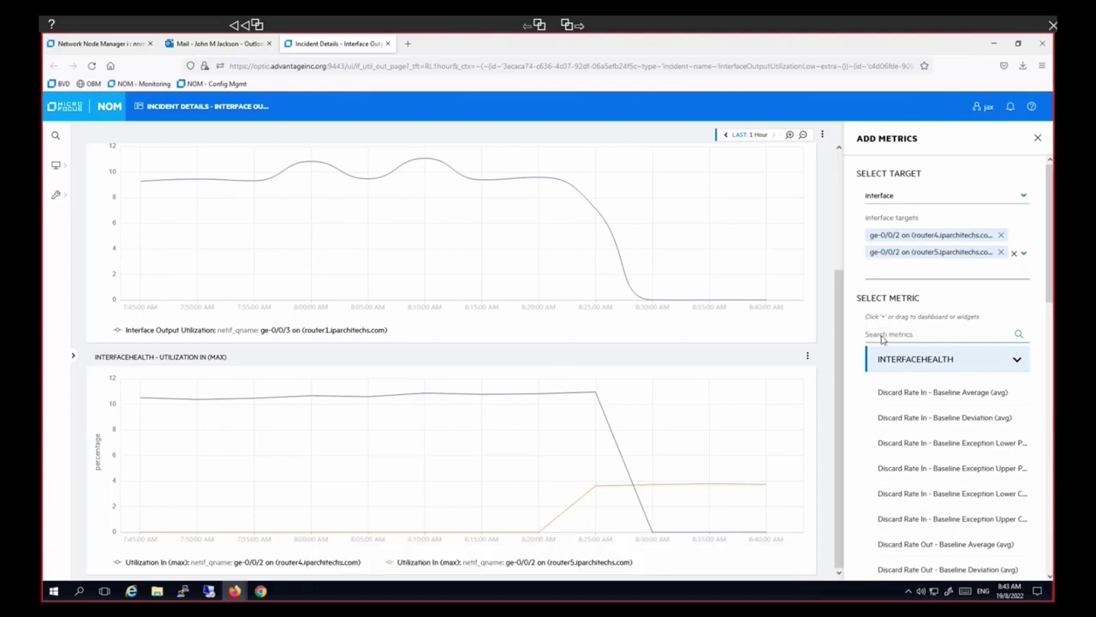
key("BackSpace")
type("forecast")
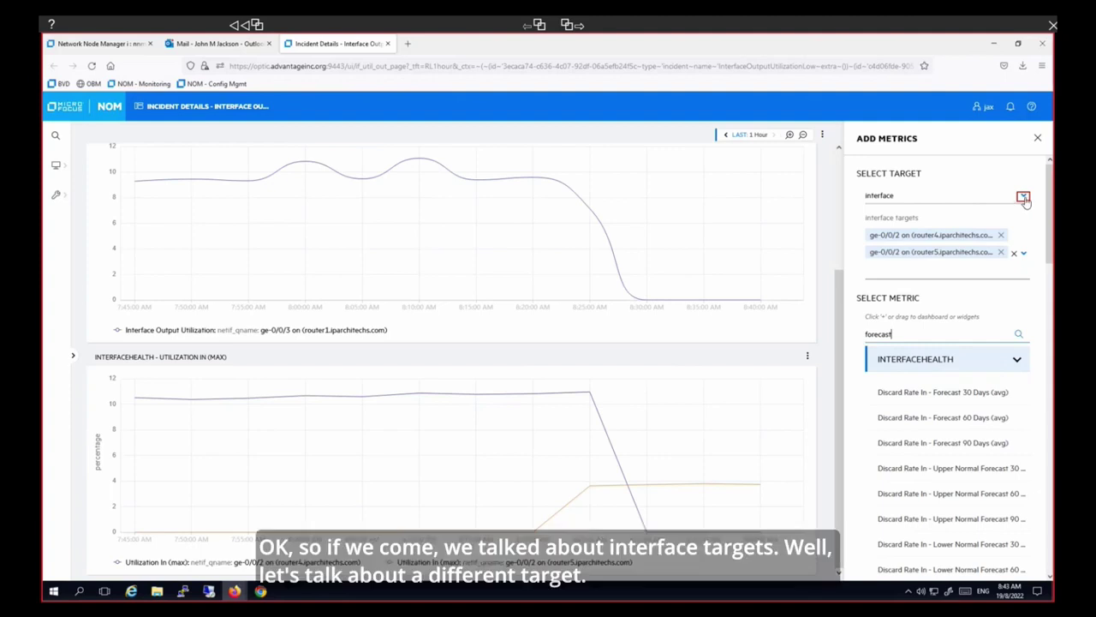
- Switch the Add Metrics target type from interface to node
left_click(1023, 197)
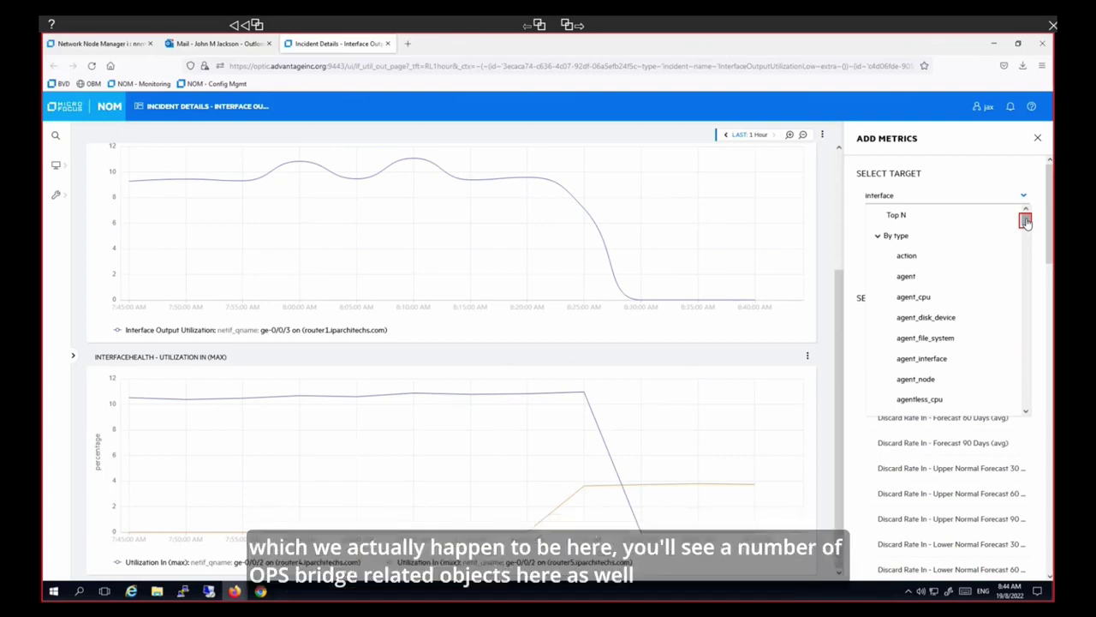
scroll(1027, 222, "down", 10)
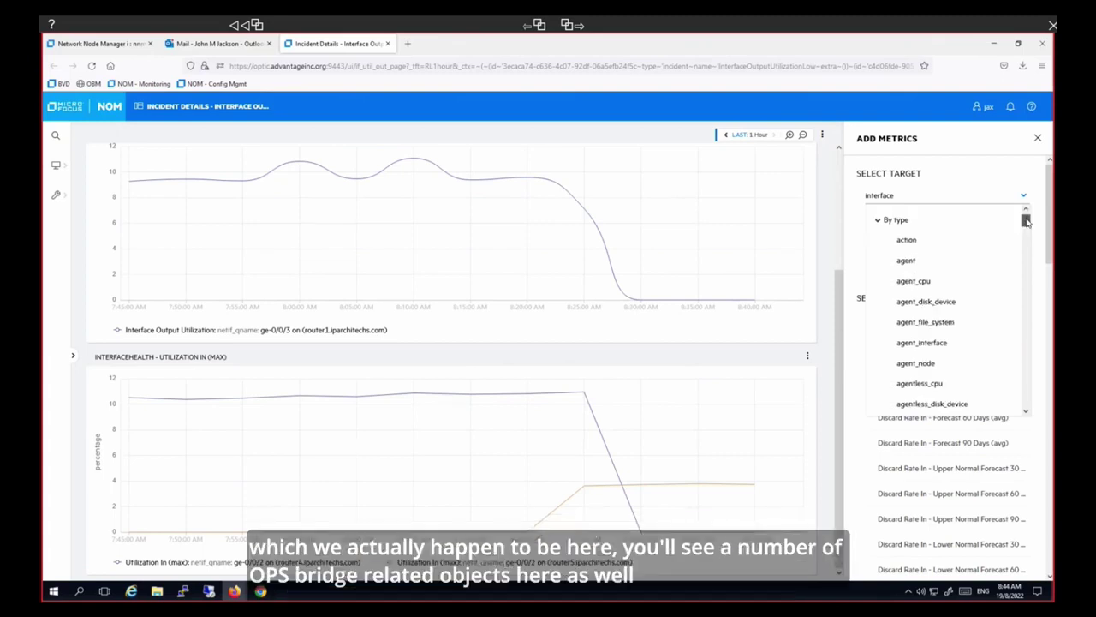
scroll(1027, 221, "down", 10)
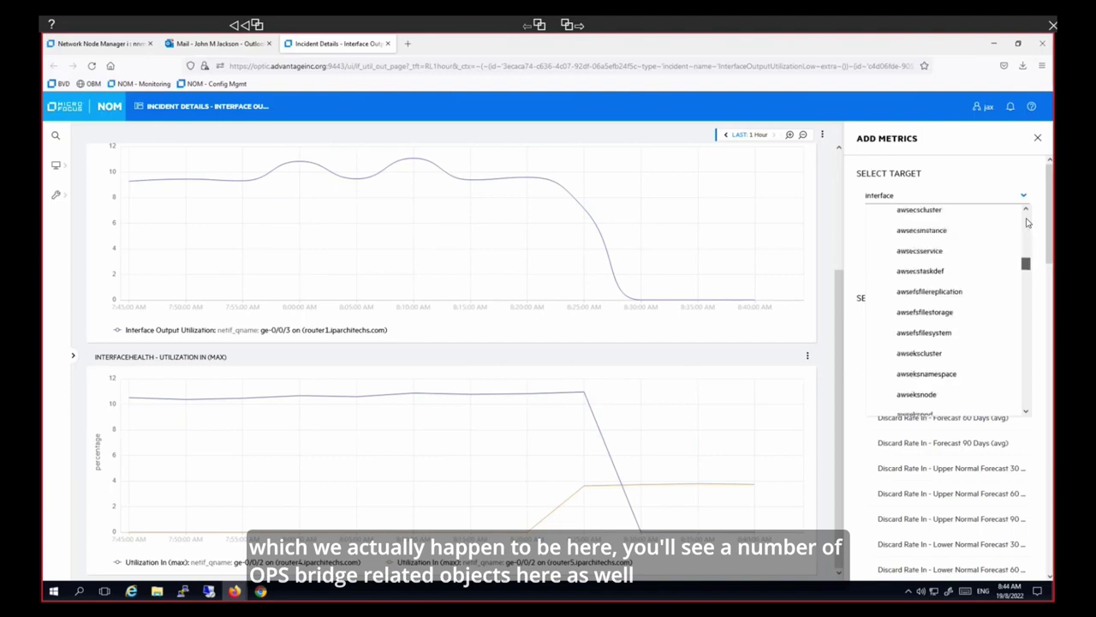
scroll(1026, 222, "up", 1)
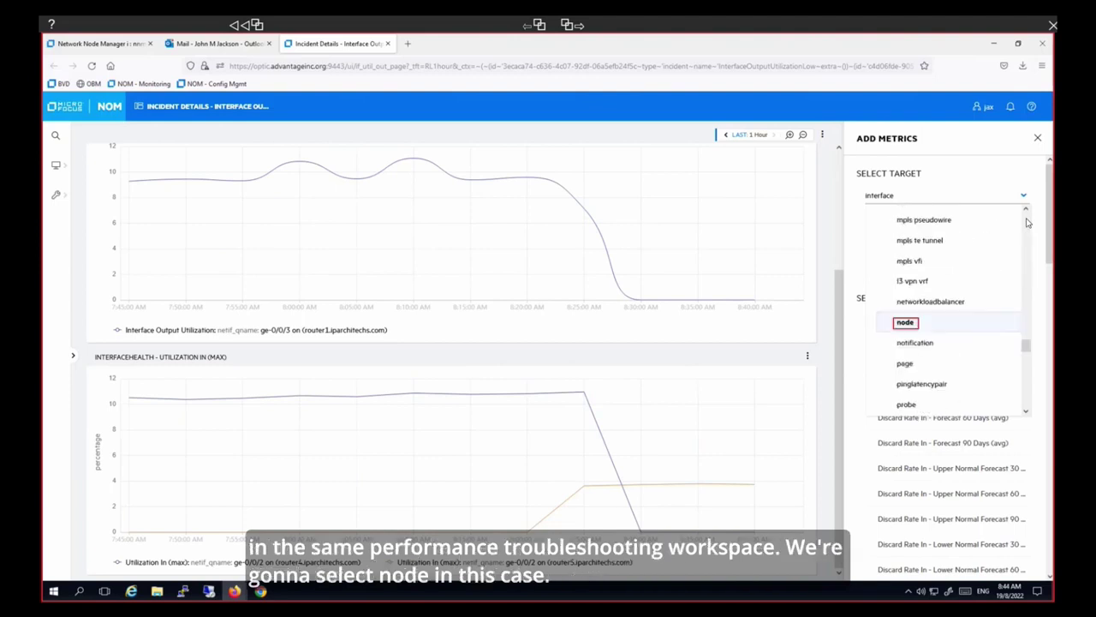
left_click(906, 322)
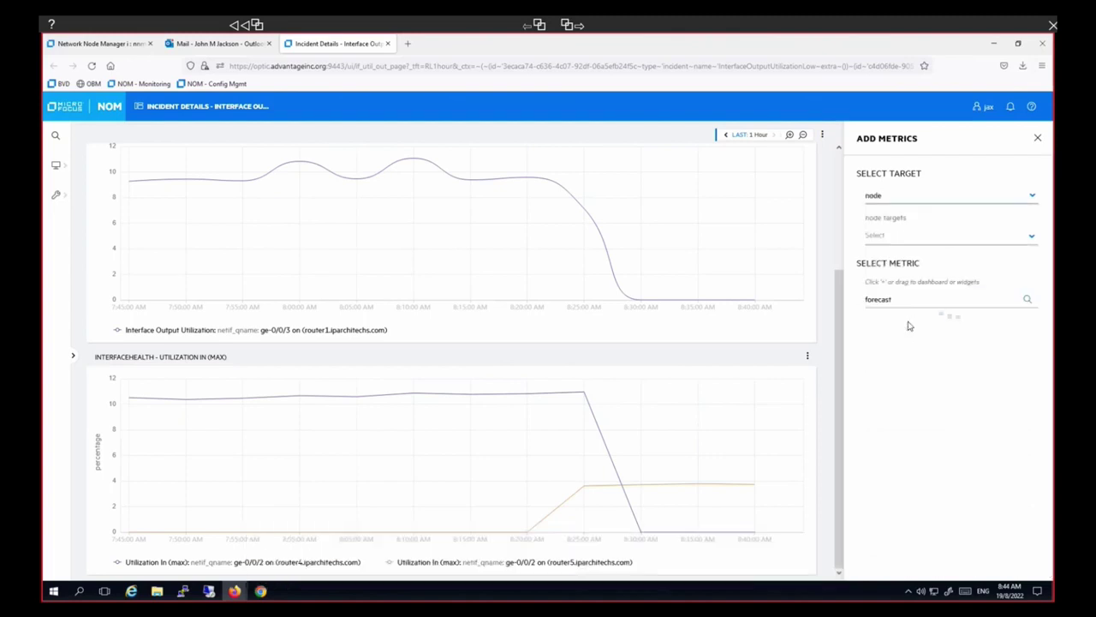
- Search node targets for 'router' and filter them by Node Contact equal to your own name
left_click(1031, 239)
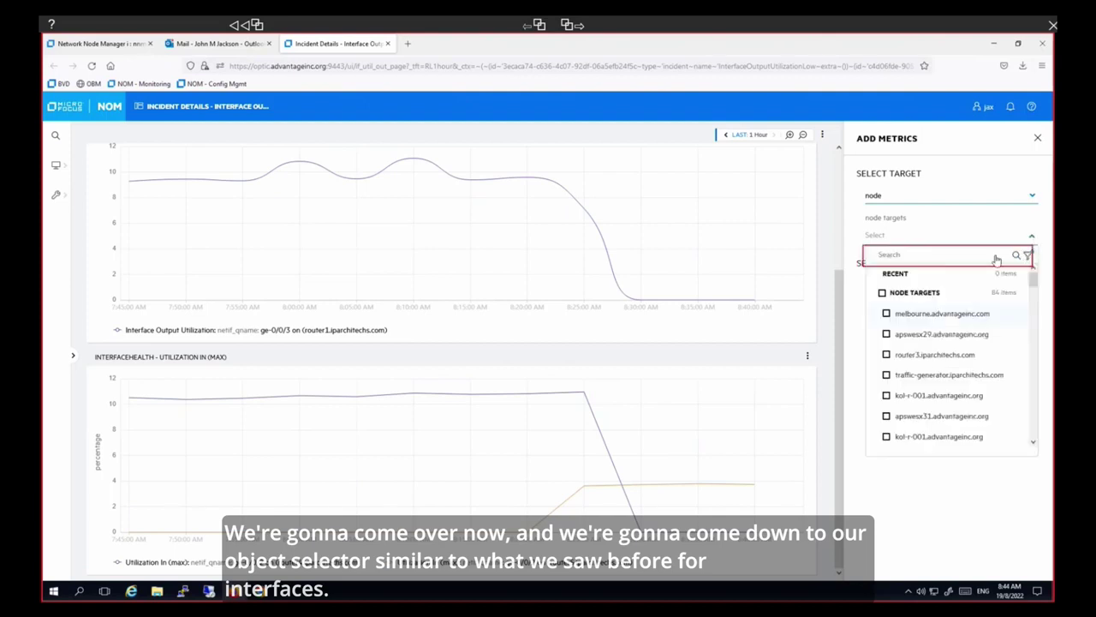
left_click(997, 259)
type("router")
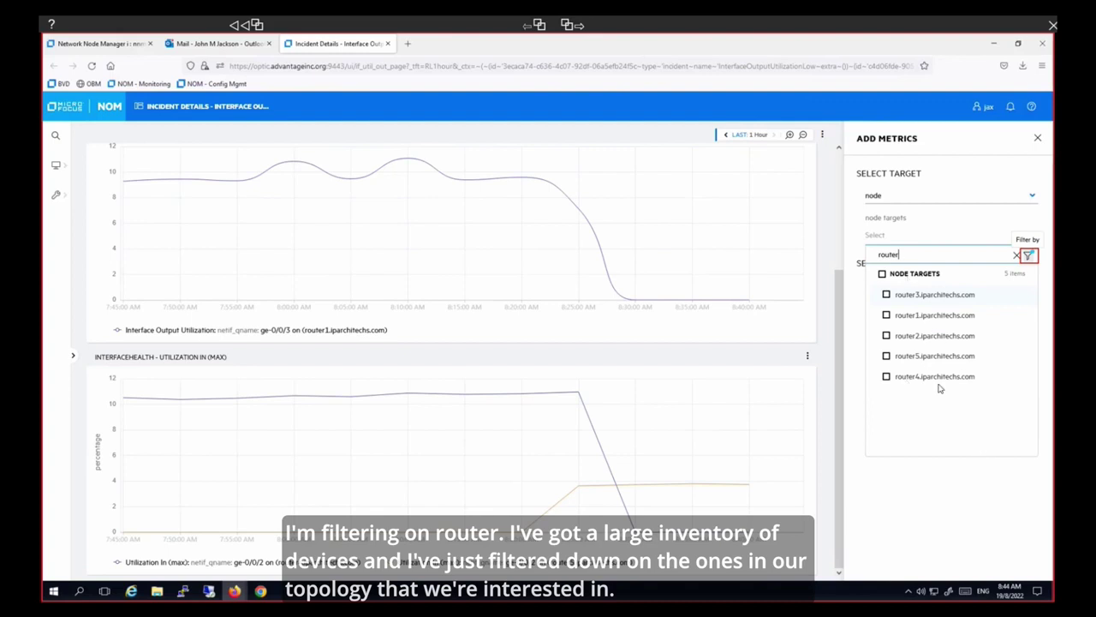
left_click(1028, 257)
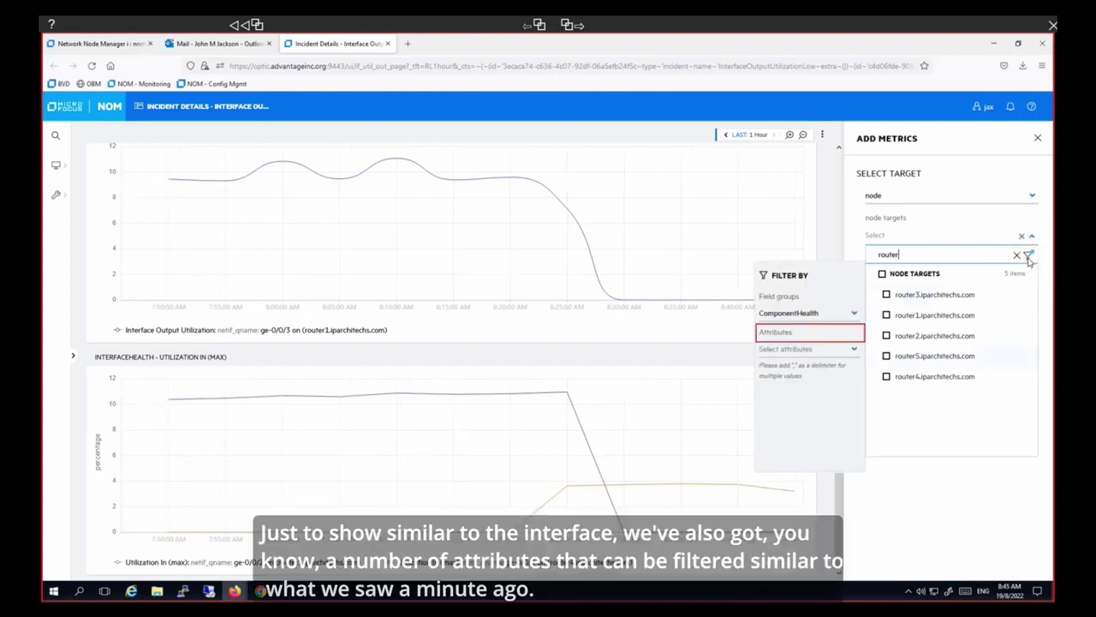
left_click(854, 334)
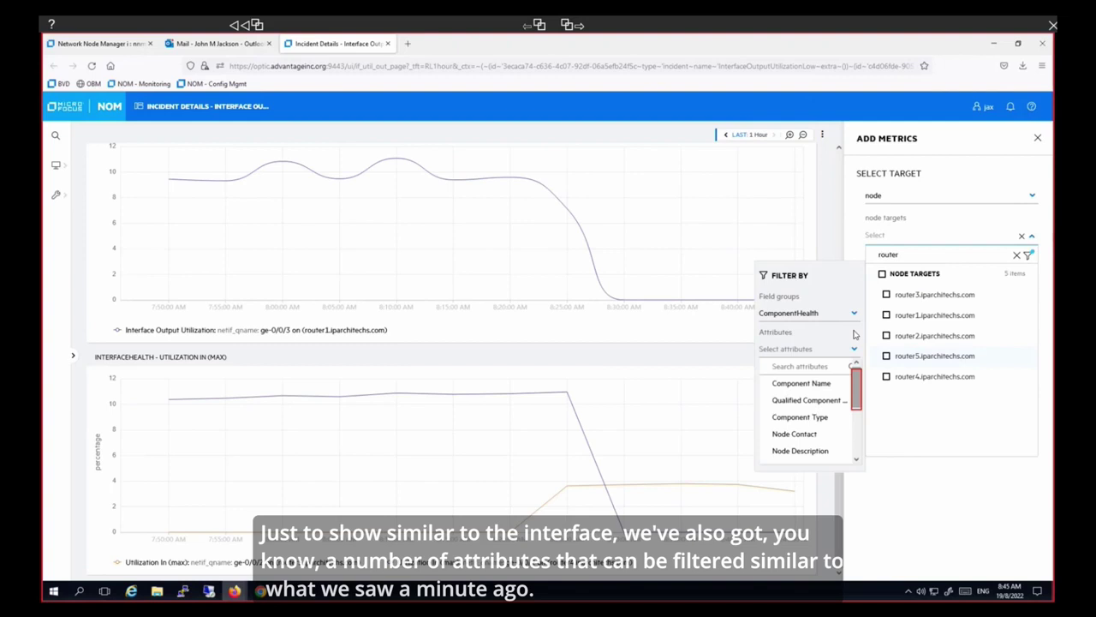
left_click_drag(857, 388, 856, 433)
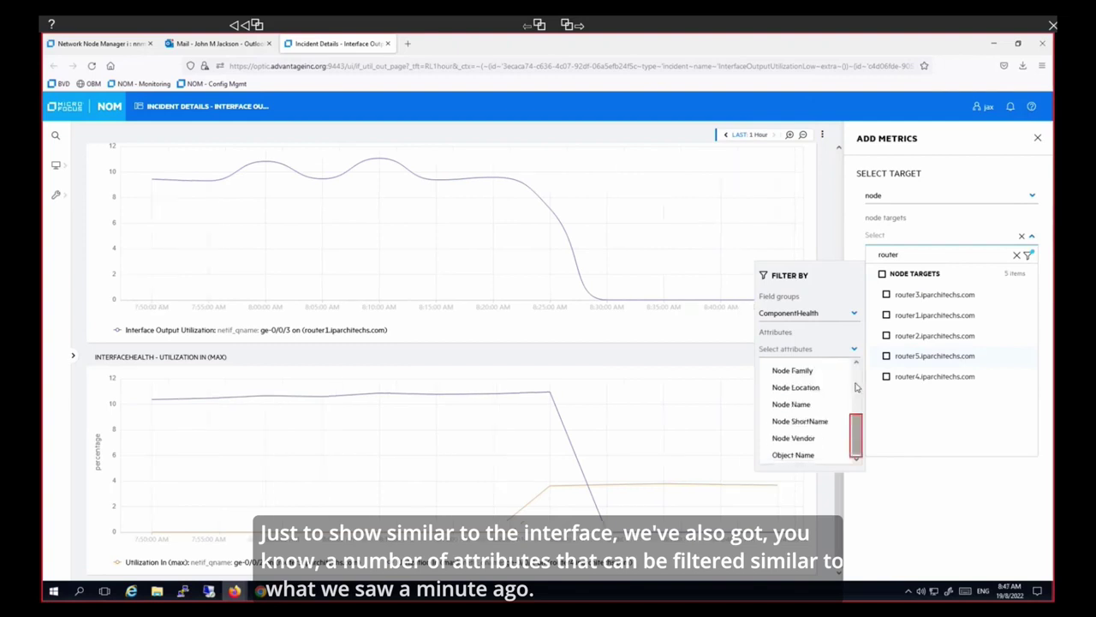
scroll(856, 432, "up", 3)
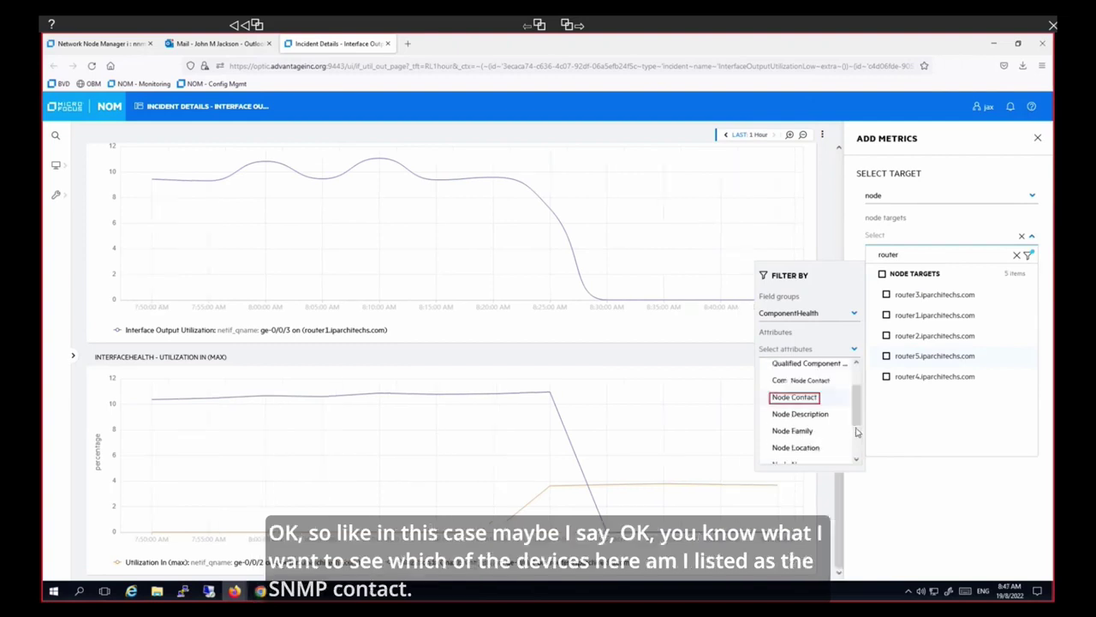
left_click(809, 399)
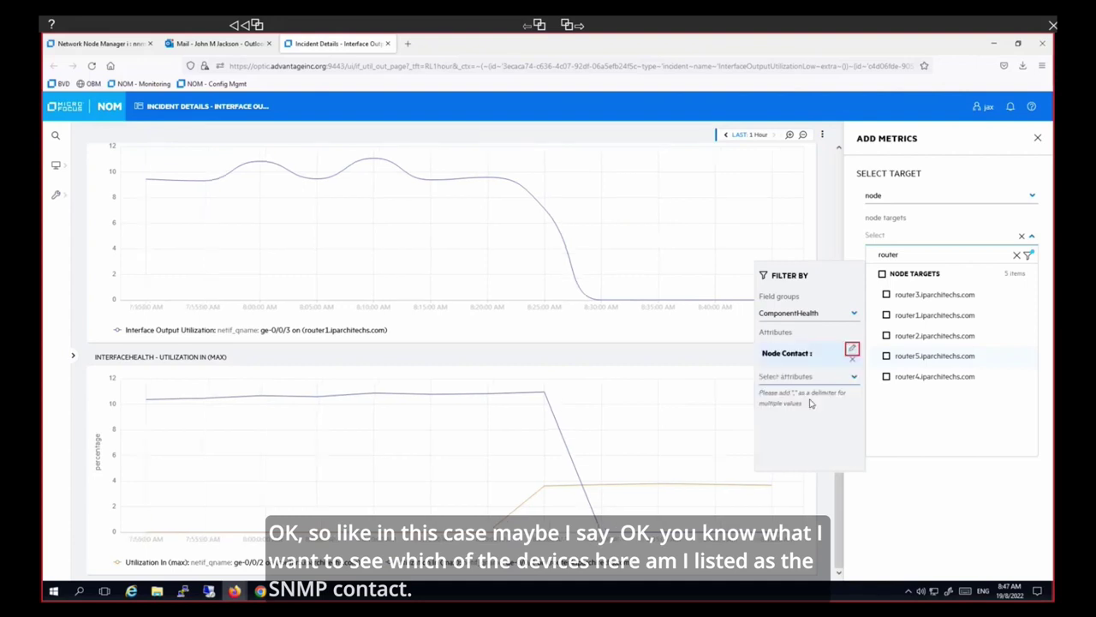
left_click(852, 350)
type("matt")
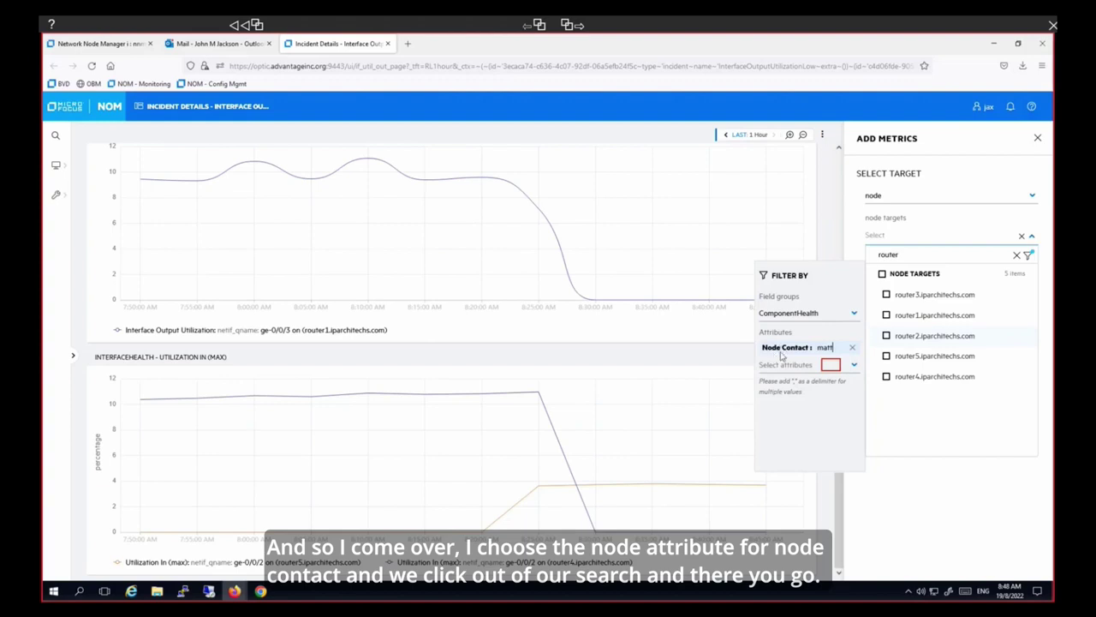
left_click(830, 367)
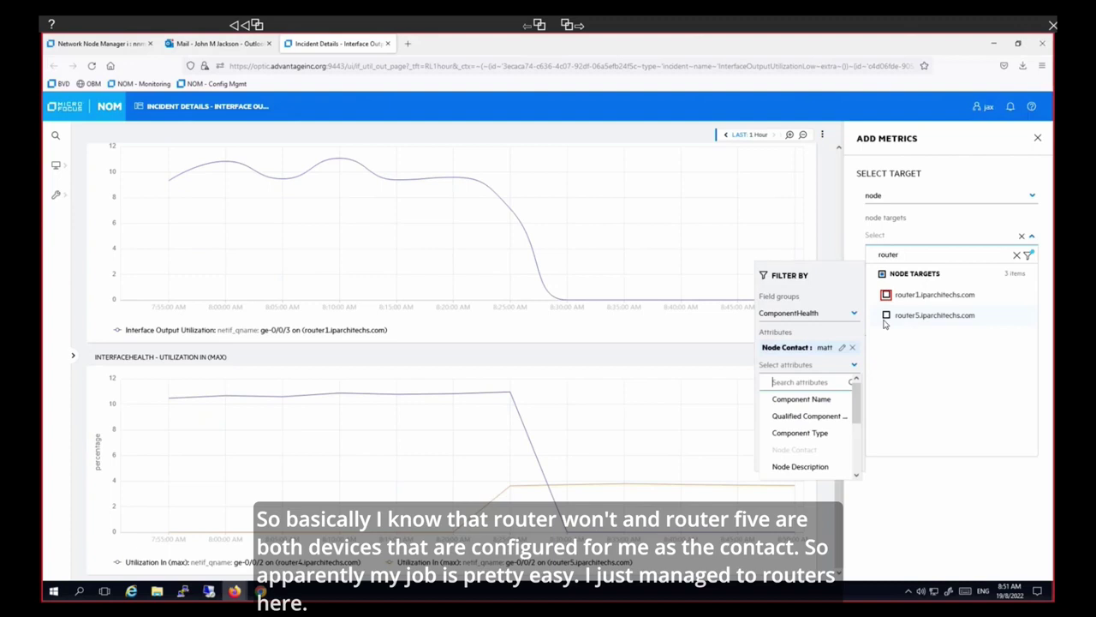
- Select router1.iparchitechs.com and router5.iparchitechs.com as the node targets
left_click(886, 295)
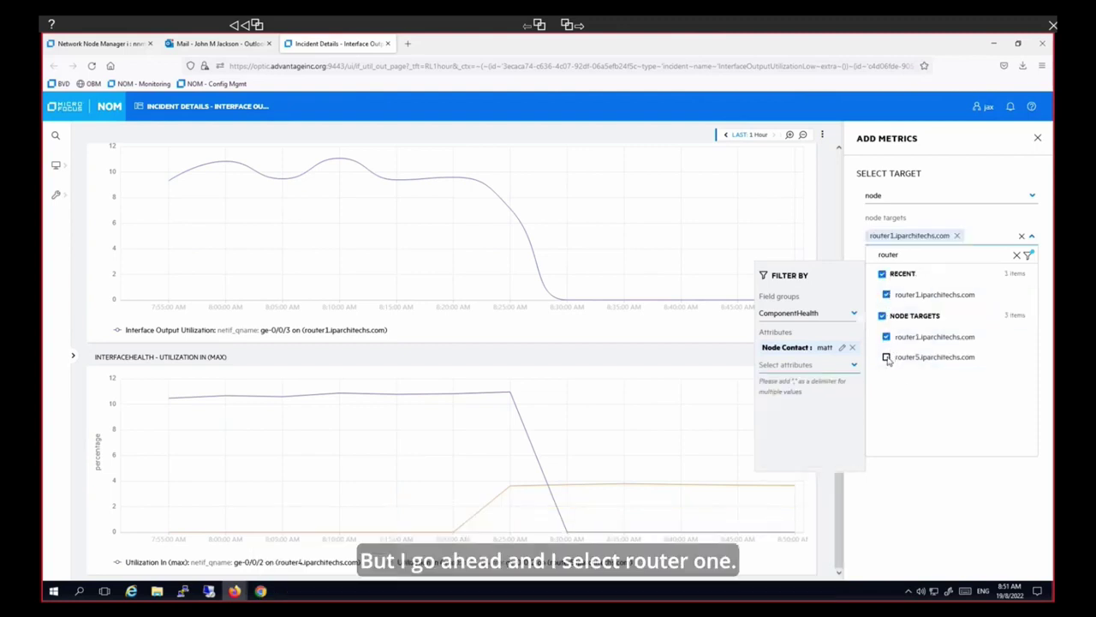
left_click(886, 357)
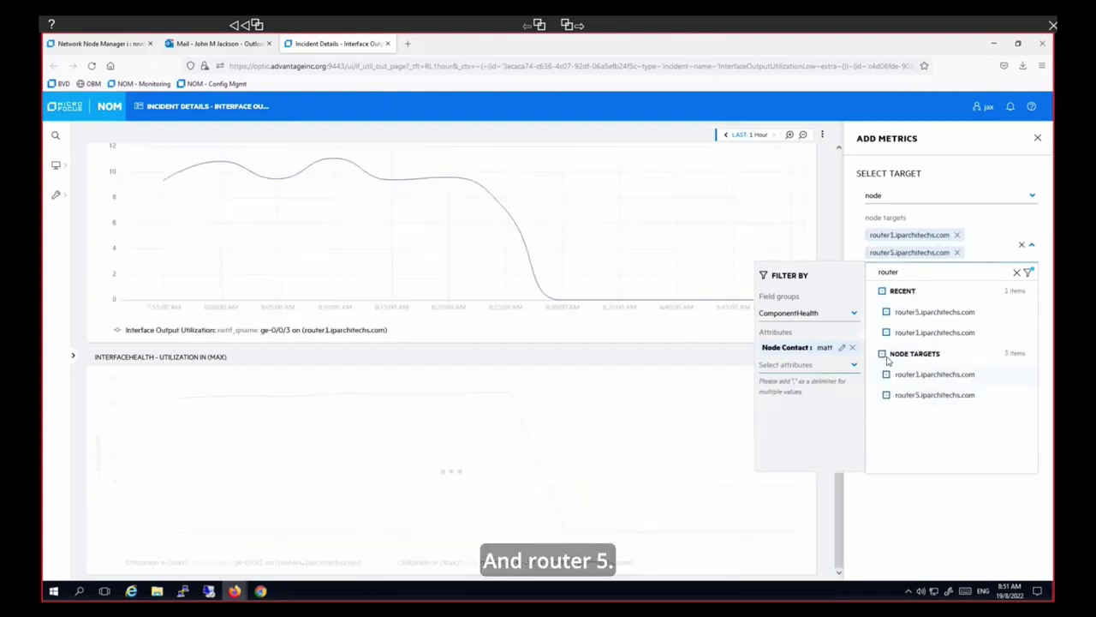
left_click(1032, 247)
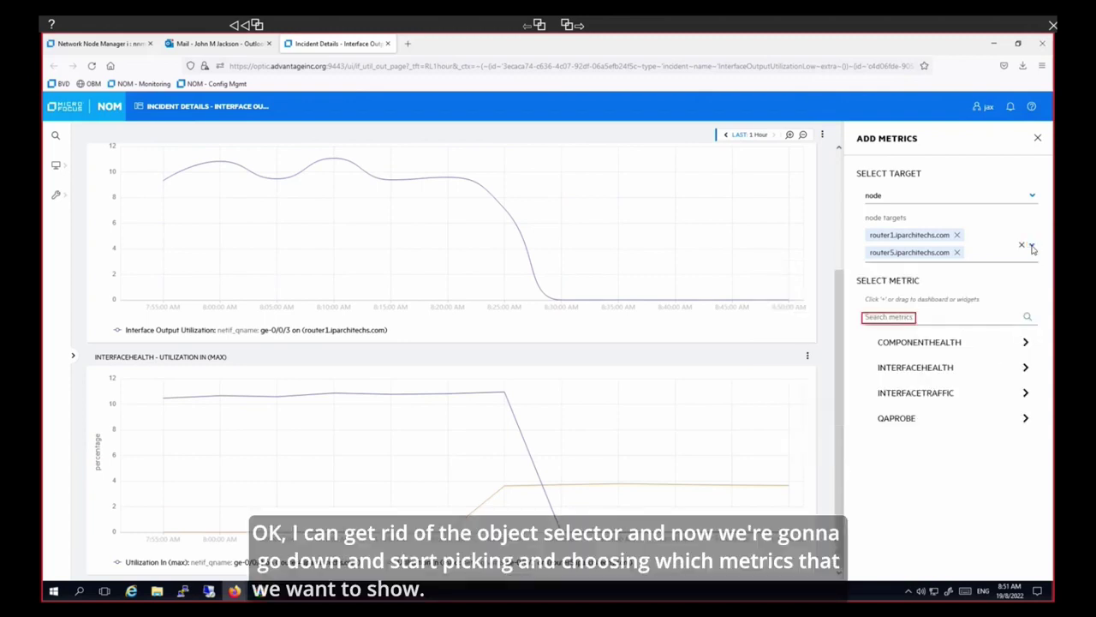
- Add a COMPONENTHEALTH ICMP ResponseTime (max) chart for router1 and router5 from an 'icmp response' search
left_click(908, 318)
type("icmp")
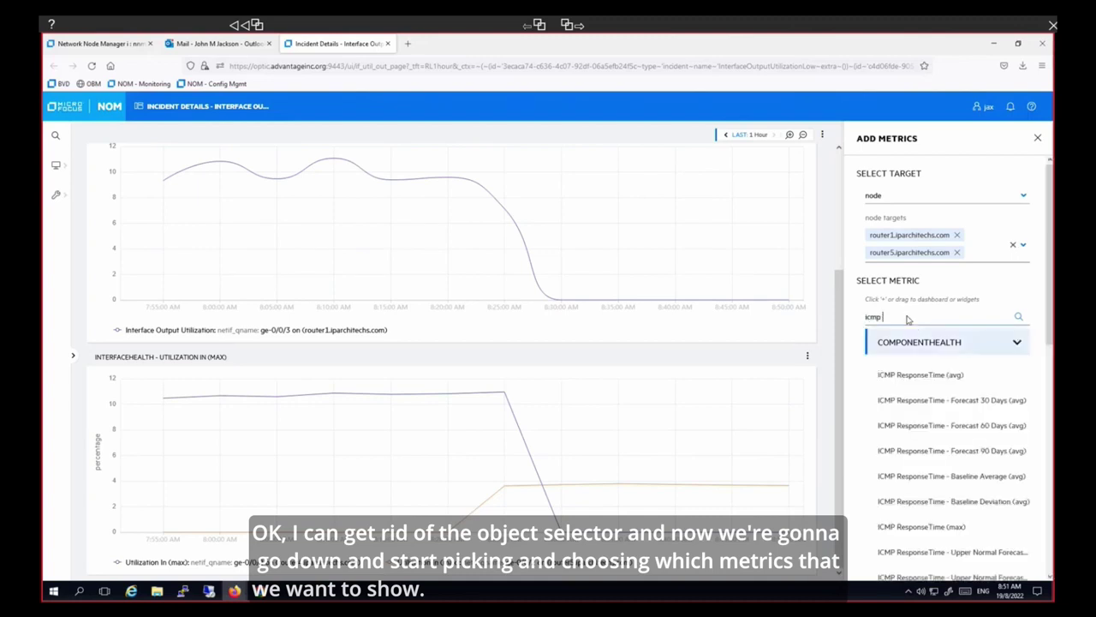
type(" respons")
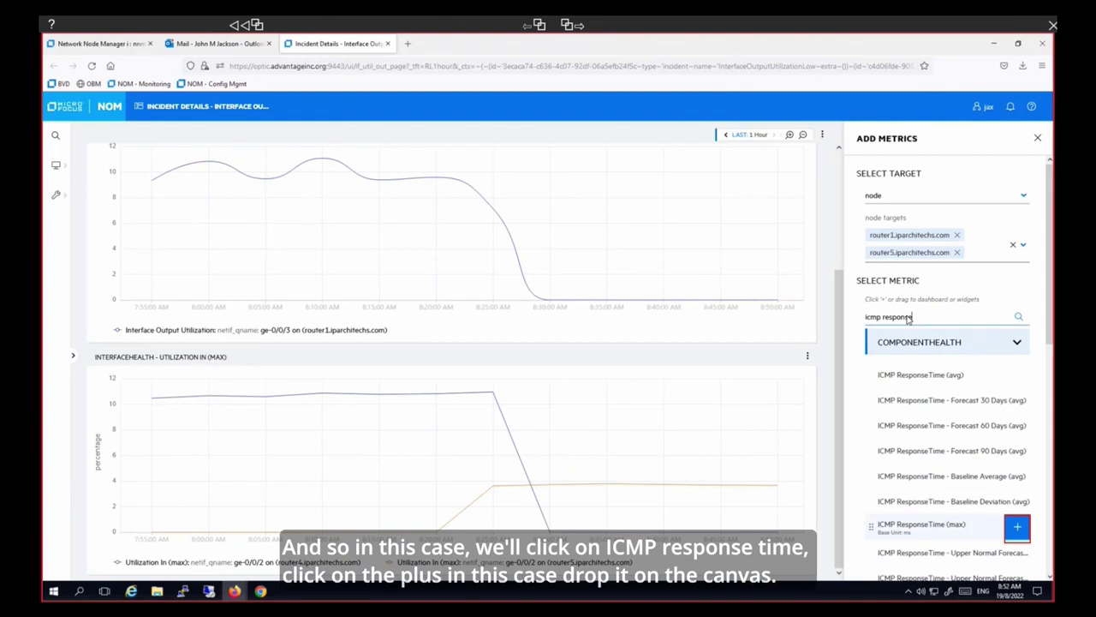
type("e")
left_click(1017, 528)
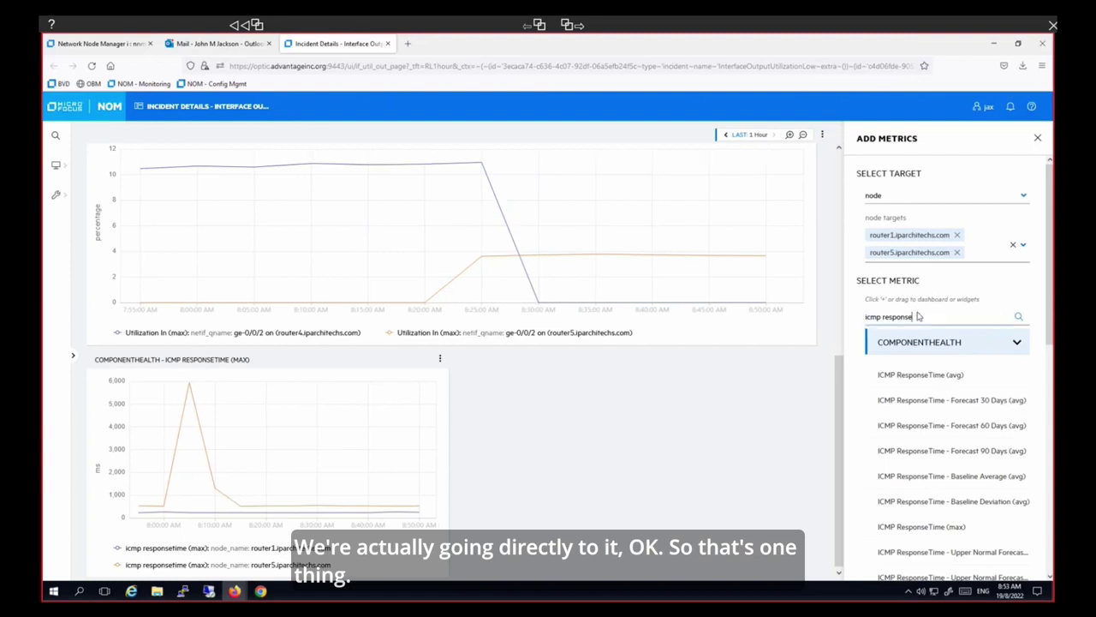
key("BackSpace")
key("BackSpace")
key("BackSpace")
key("BackSpace")
key("BackSpace")
key("BackSpace")
key("BackSpace")
key("BackSpace")
key("BackSpace")
key("BackSpace")
key("BackSpace")
key("BackSpace")
key("BackSpace")
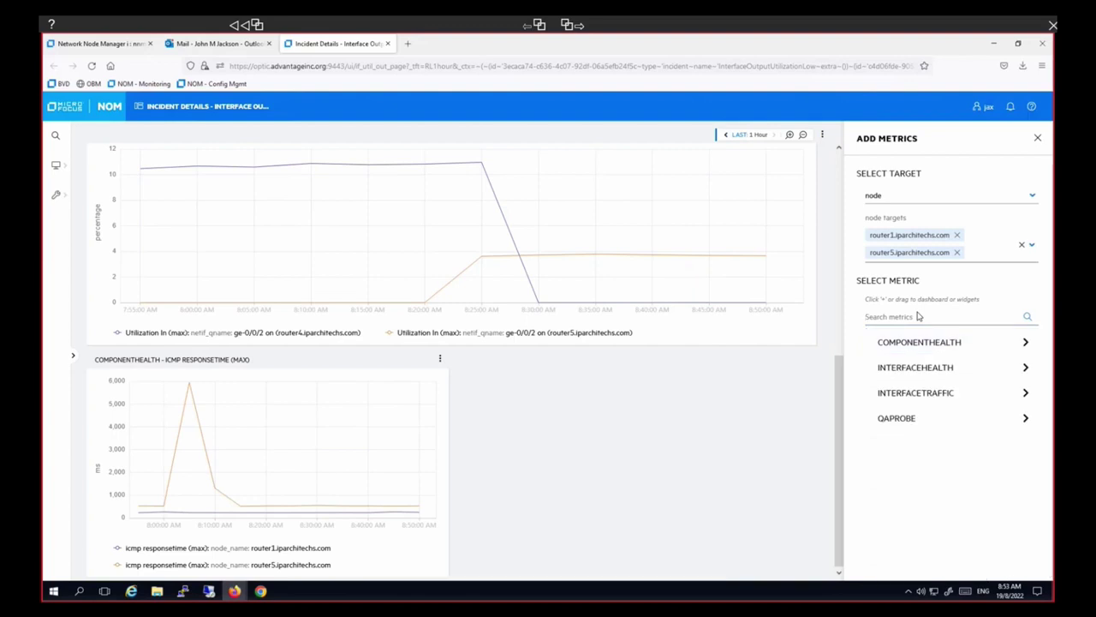
- Add a QAPROBE Round Trip Time (max) chart and highlight its router1->router4 series in the legend
type("r")
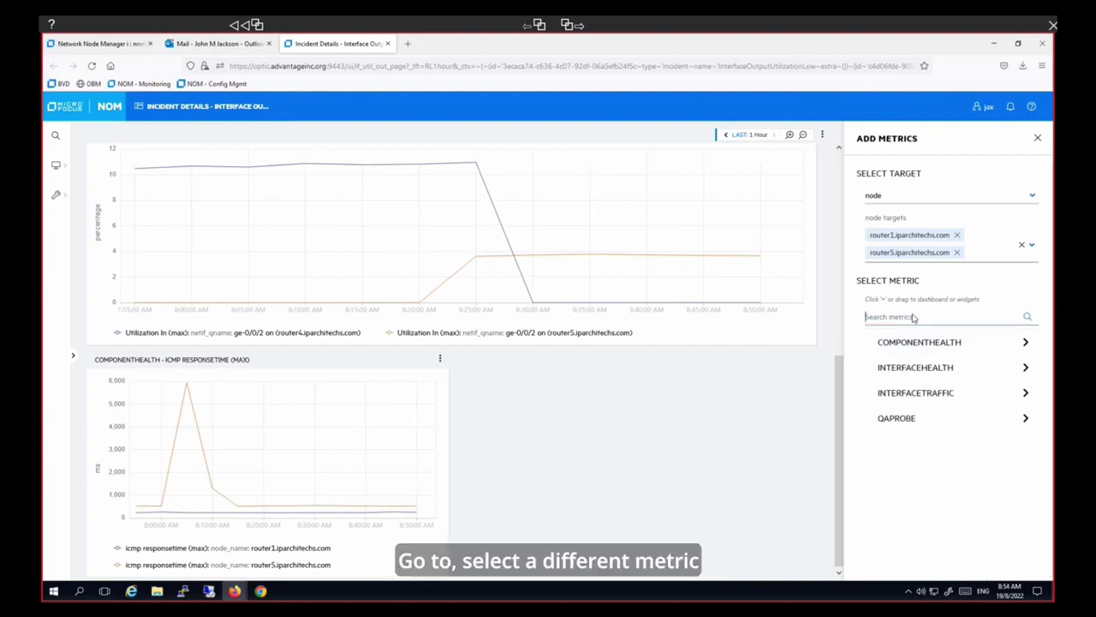
type("oun")
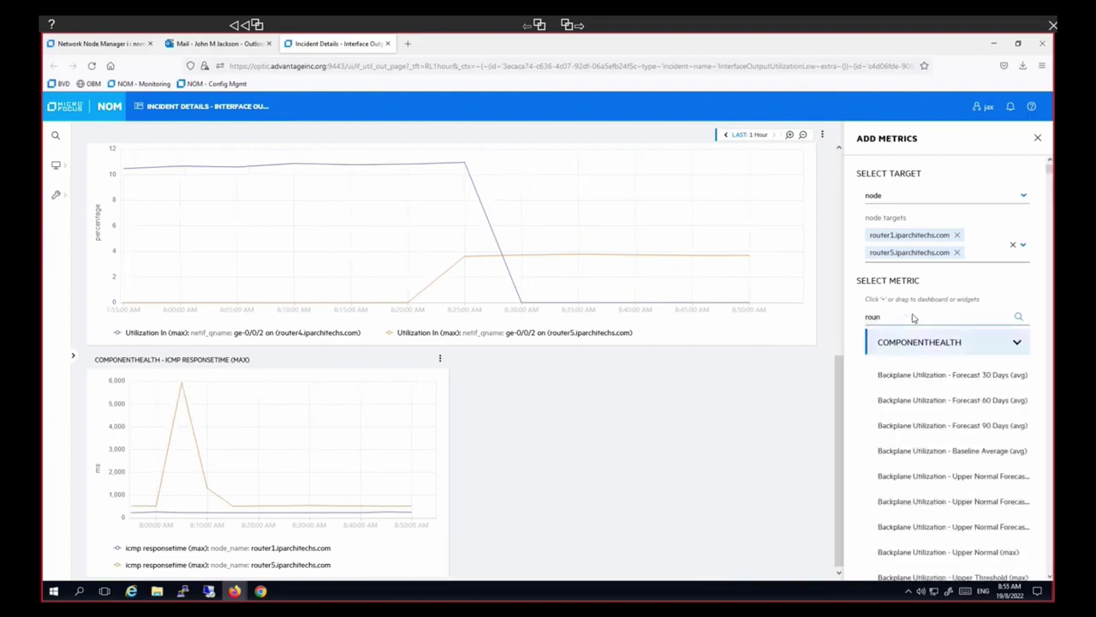
type("d tri")
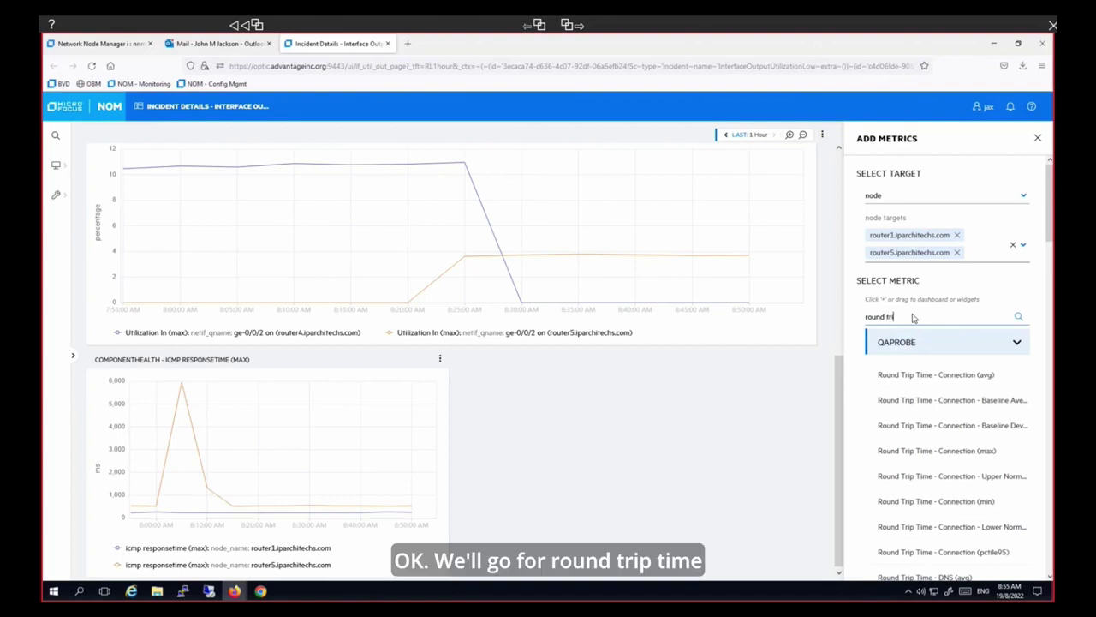
type("p time")
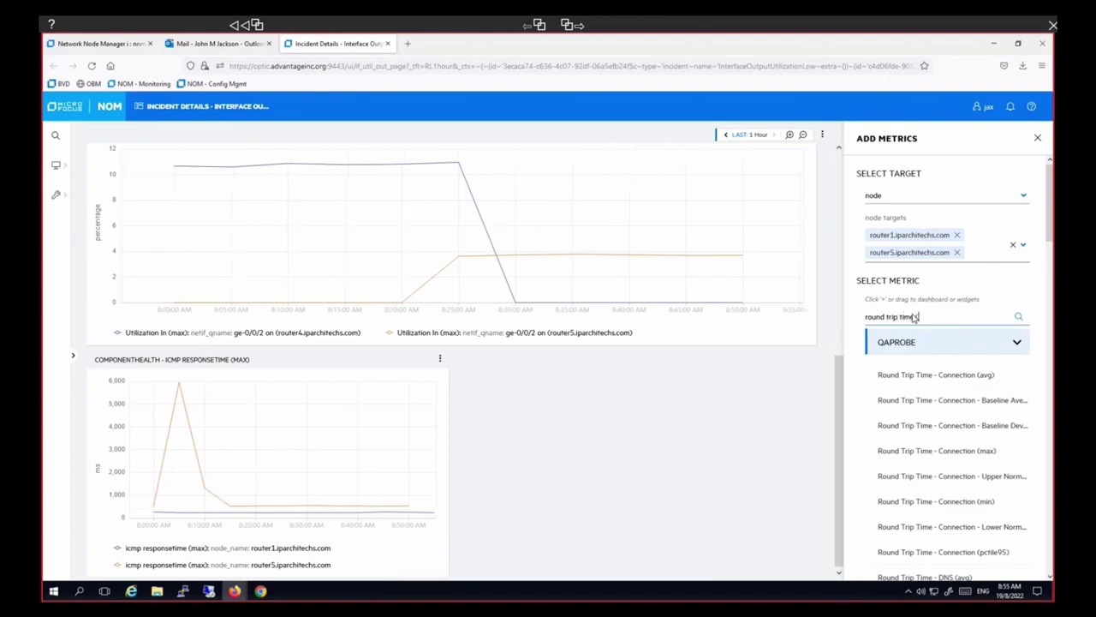
type(" (max")
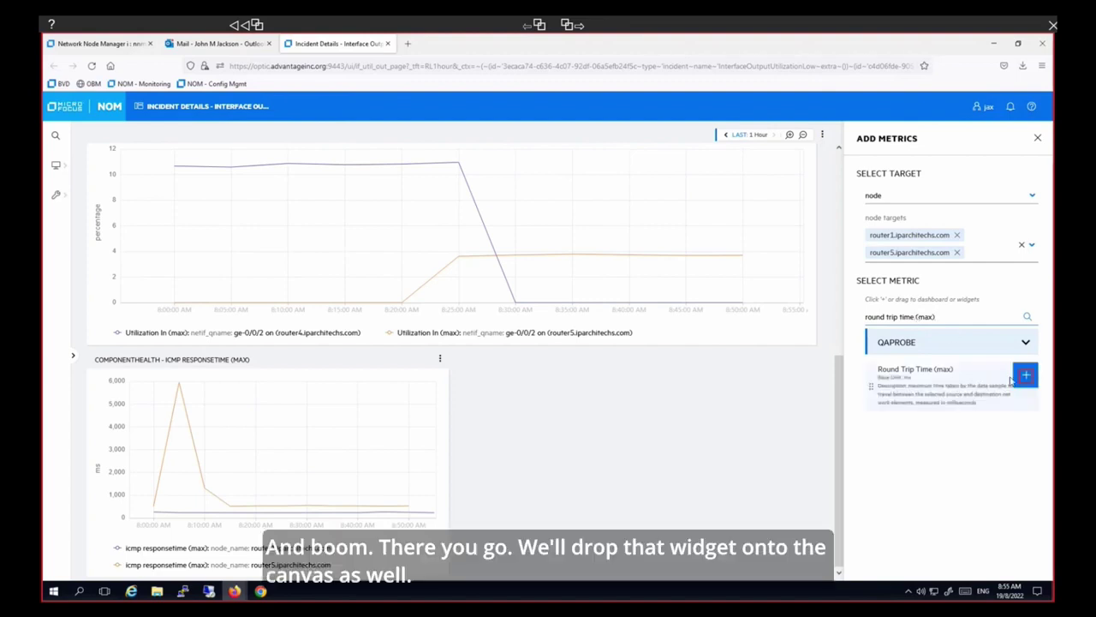
left_click(1029, 378)
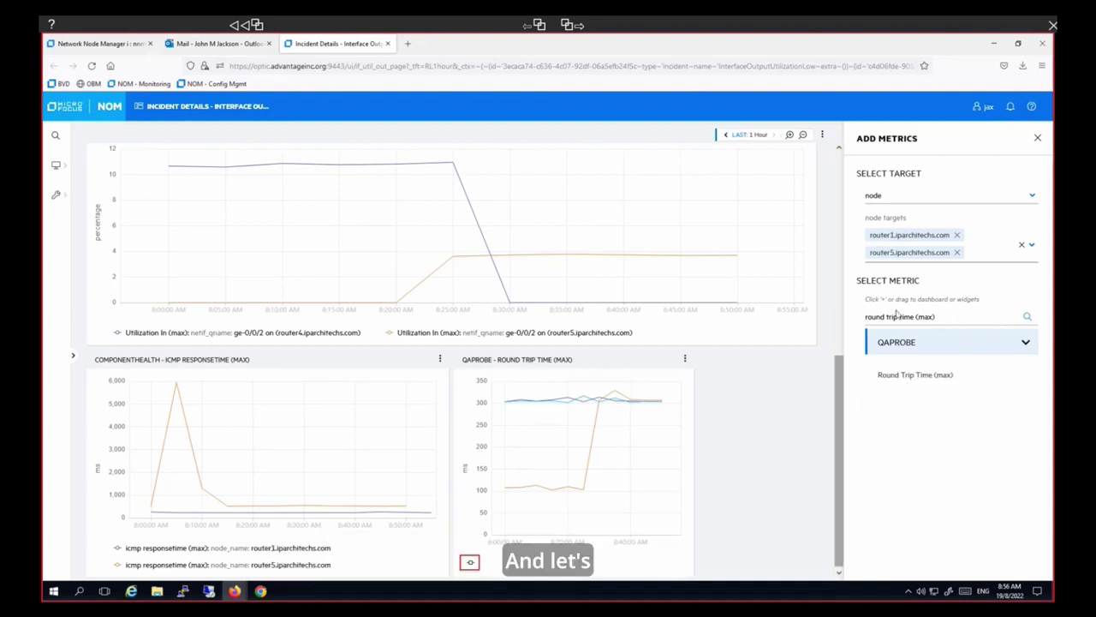
left_click(470, 561)
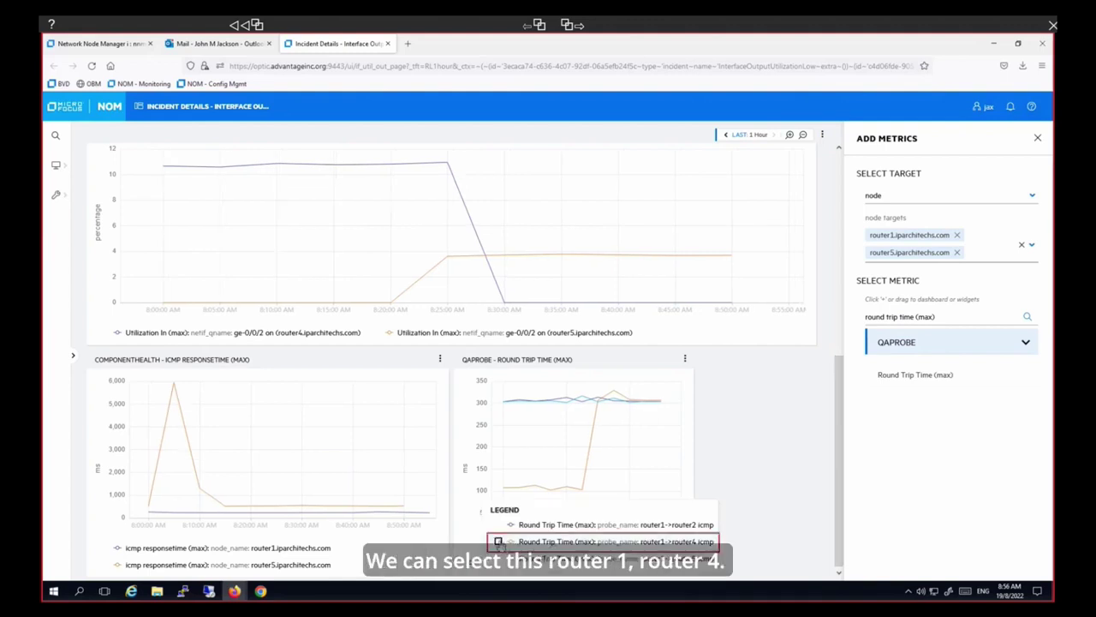
left_click(498, 542)
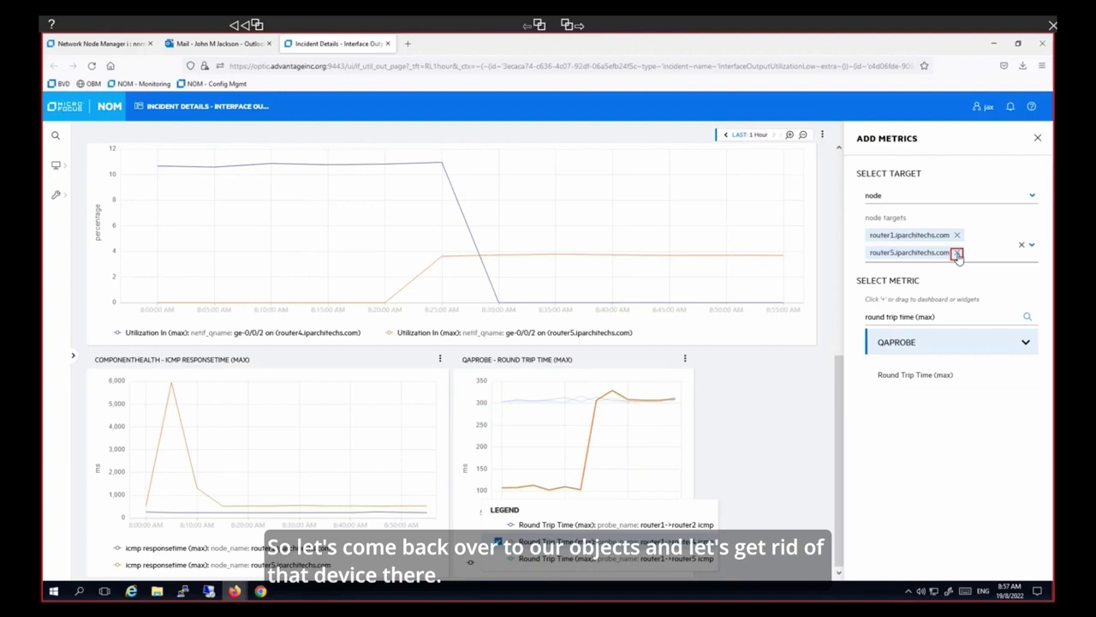
- Target only router1 and chart Volume - Bytes In (sum) combined with Volume - Bytes Out (sum)
left_click(956, 254)
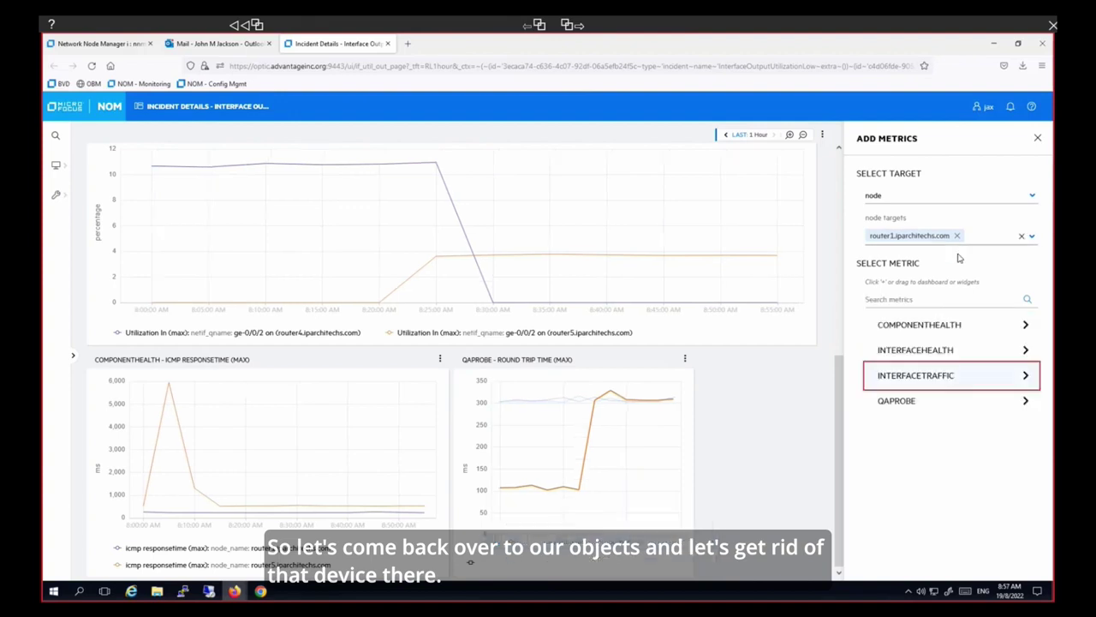
left_click(1025, 376)
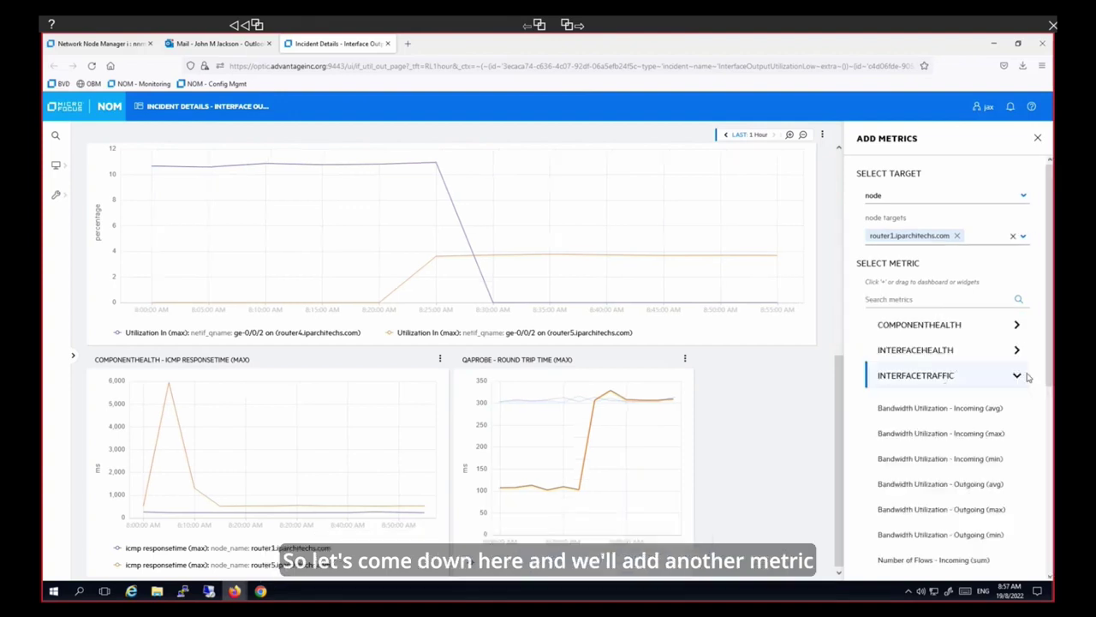
left_click(884, 302)
type("v")
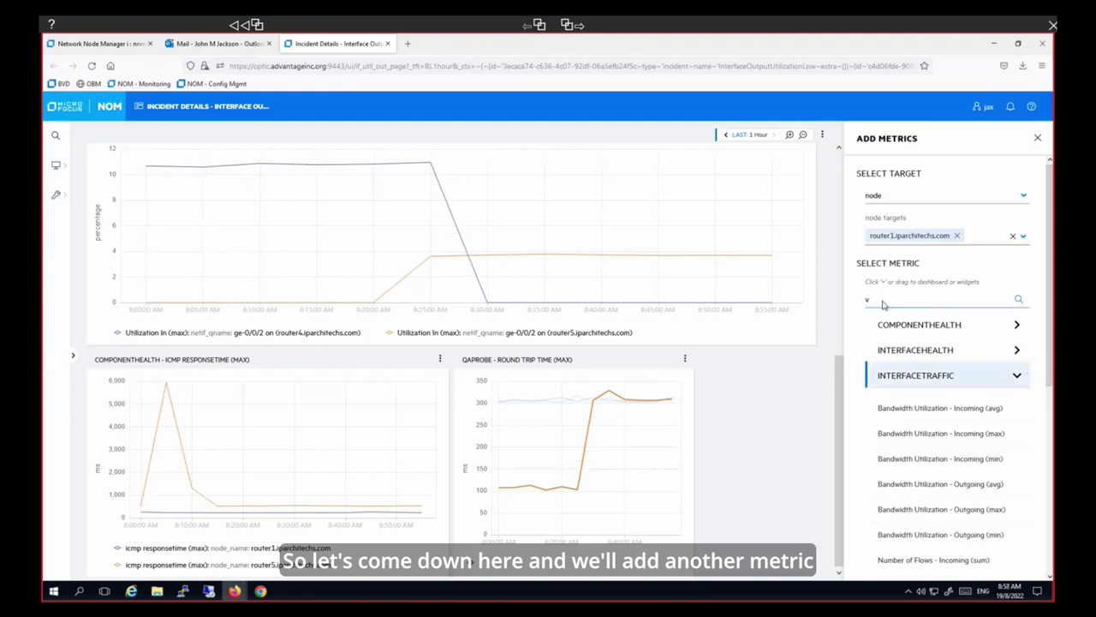
type("olume")
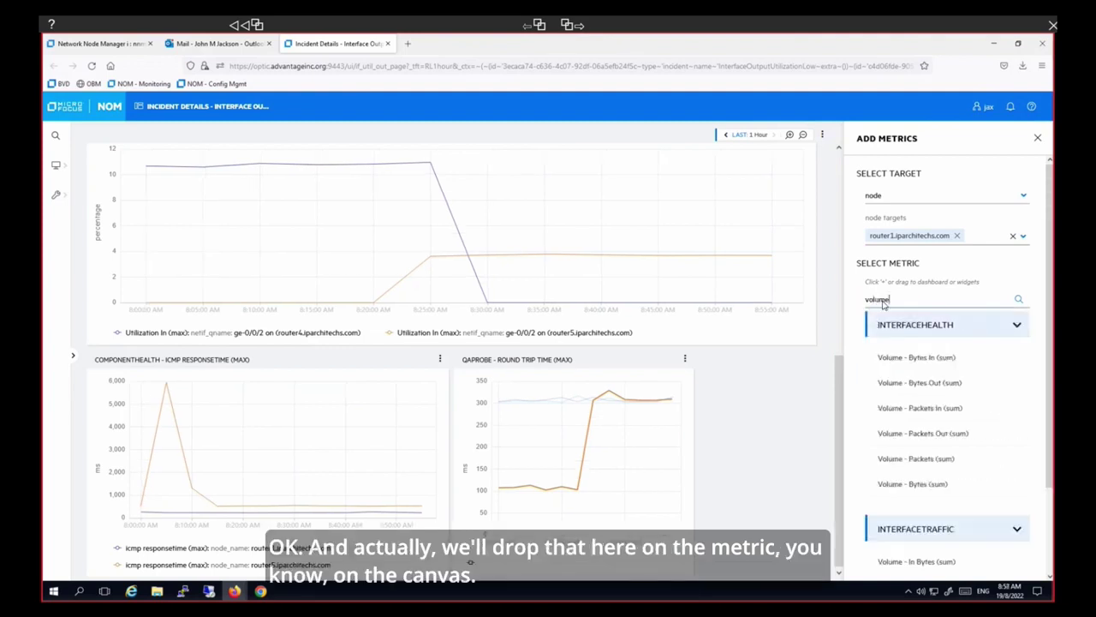
left_click(916, 357)
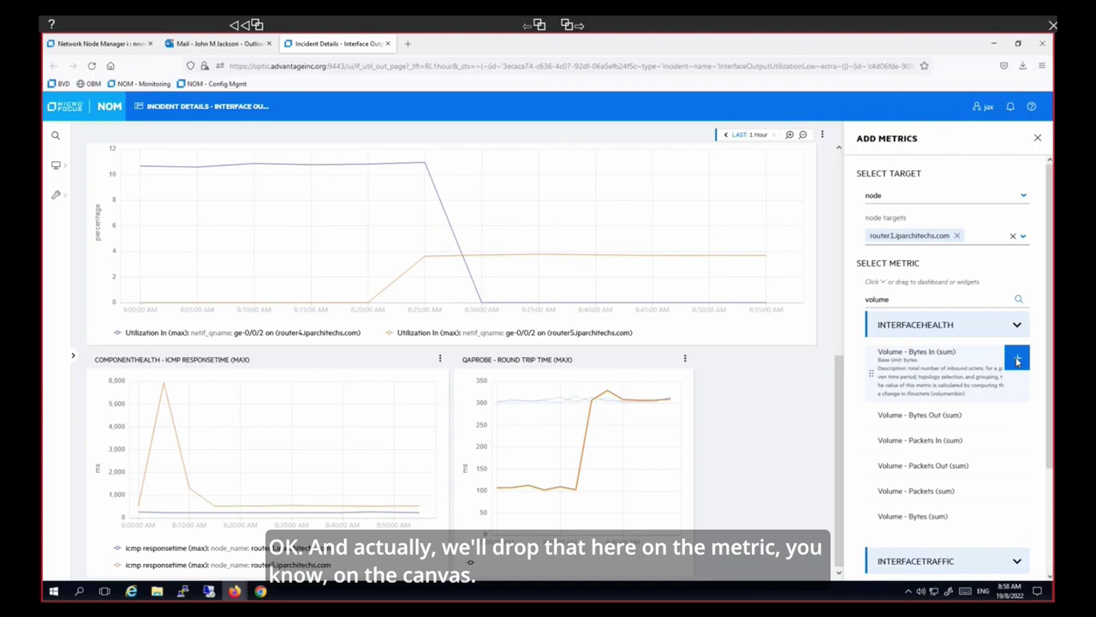
left_click(1018, 359)
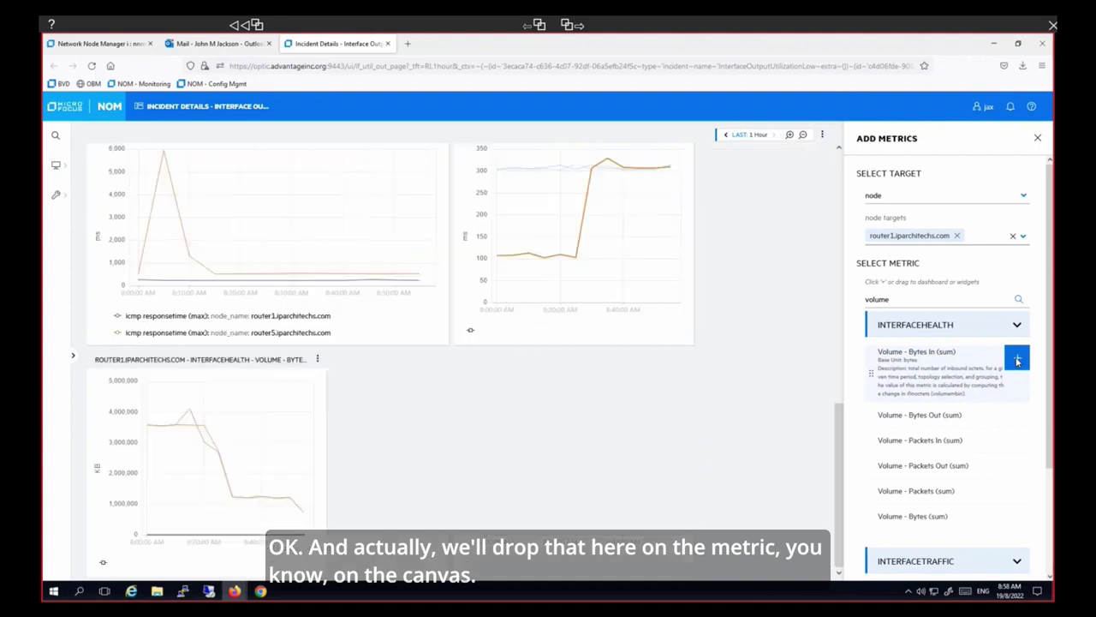
left_click(920, 415)
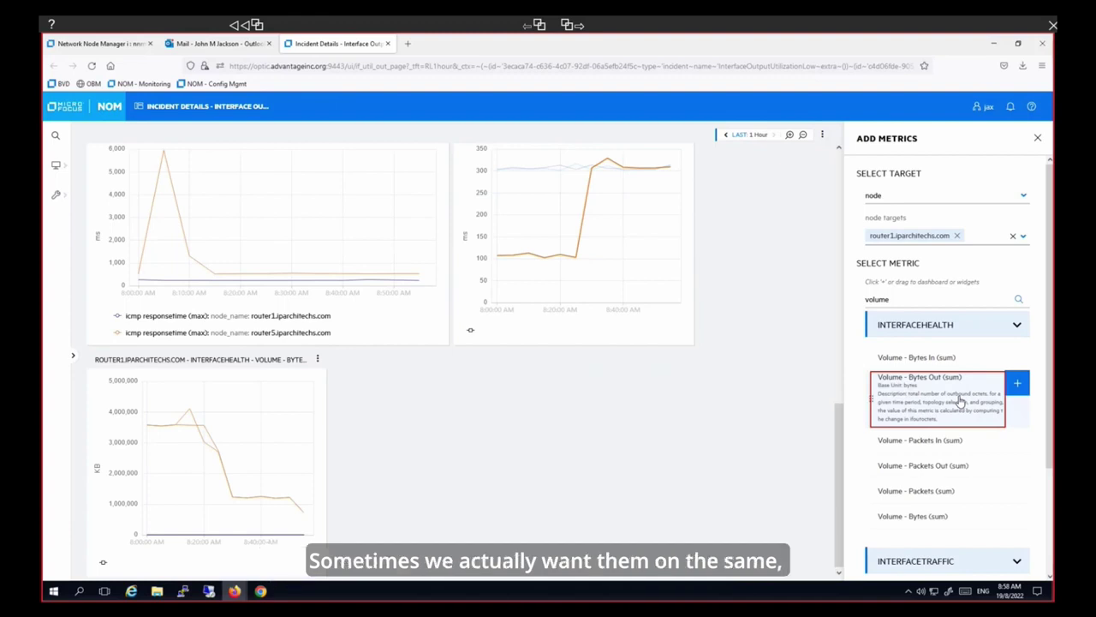
left_click_drag(960, 403, 271, 464)
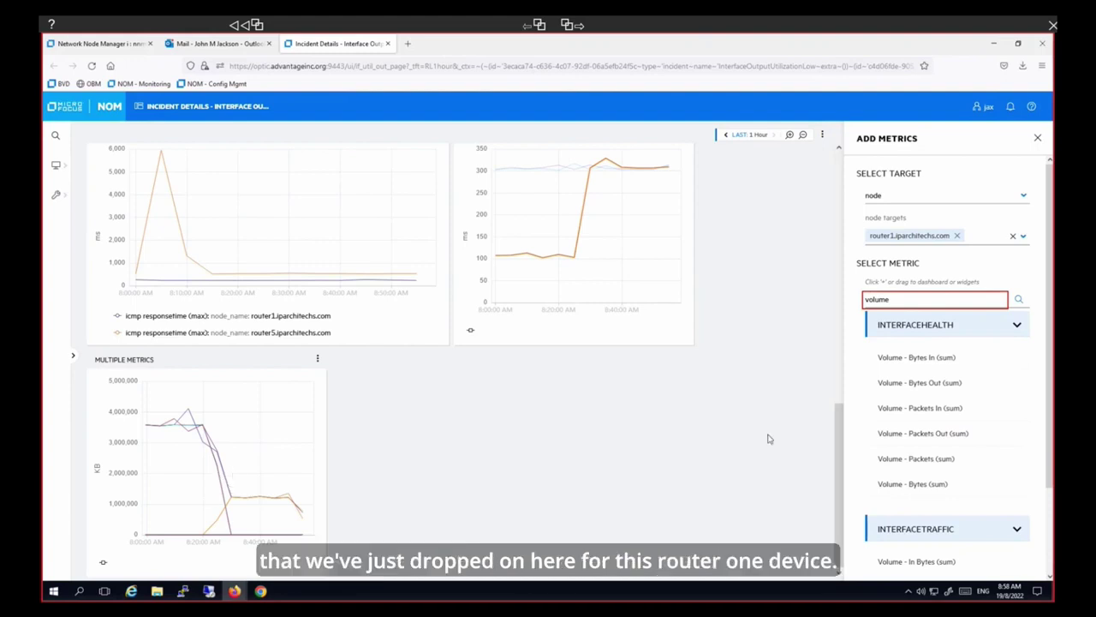
- Chart Bandwidth Utilization - Incoming (min) with Outgoing (max) in one widget and show its legend
double_click(964, 305)
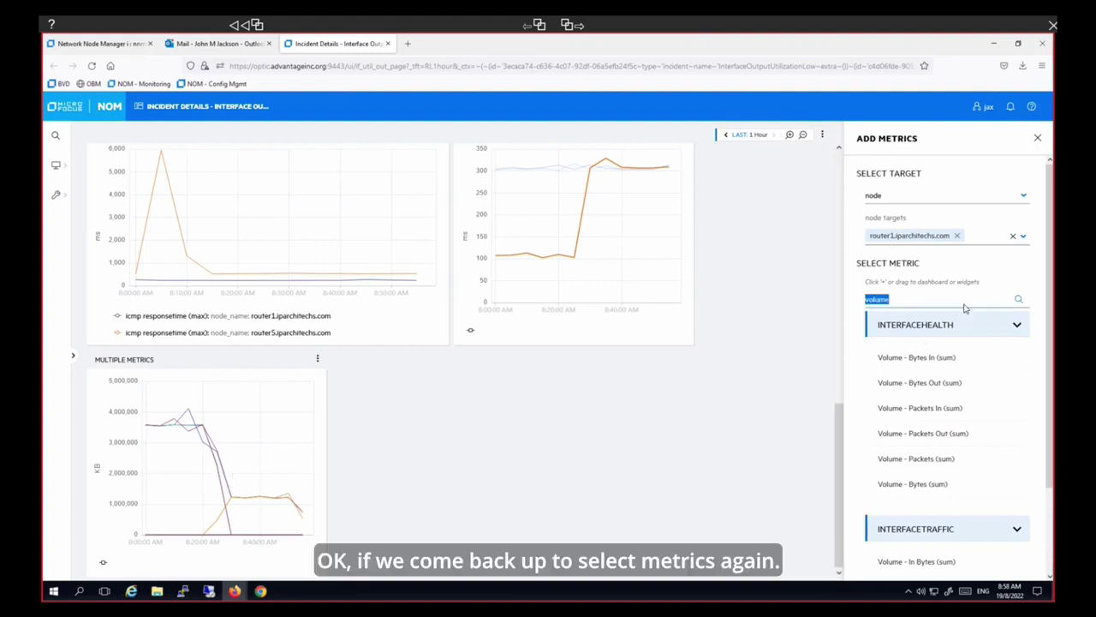
key("BackSpace")
type("band")
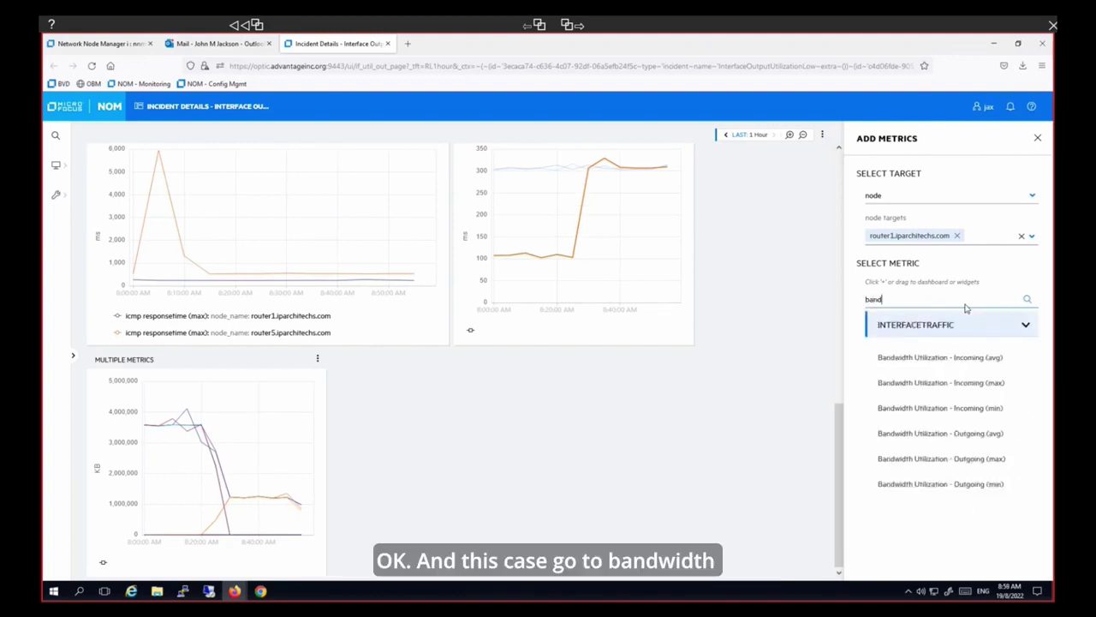
left_click(1026, 411)
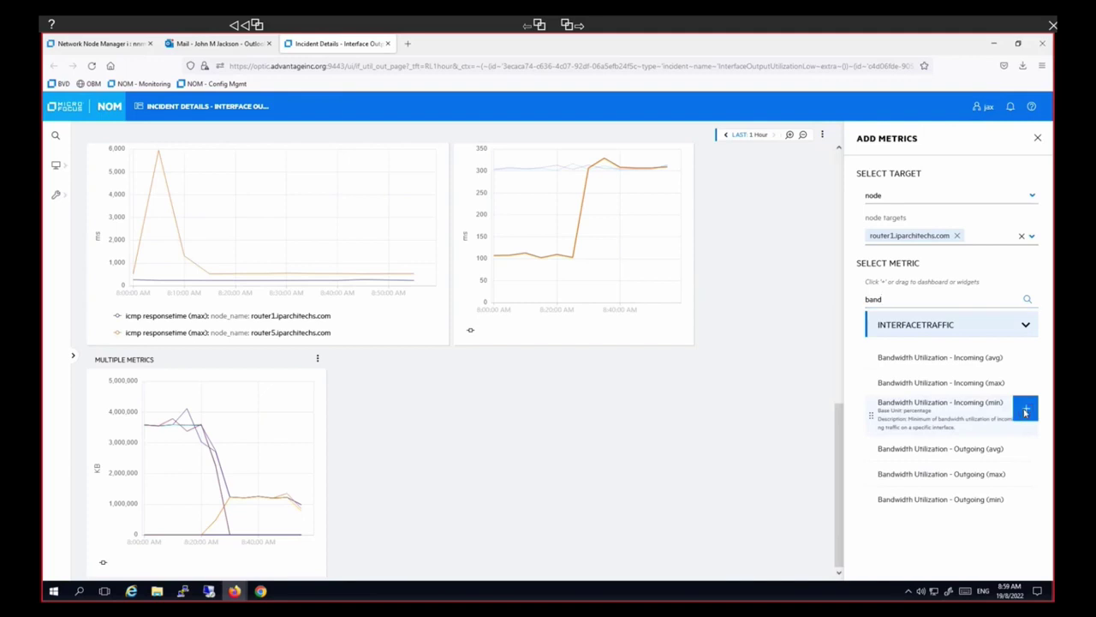
left_click_drag(946, 454, 499, 476)
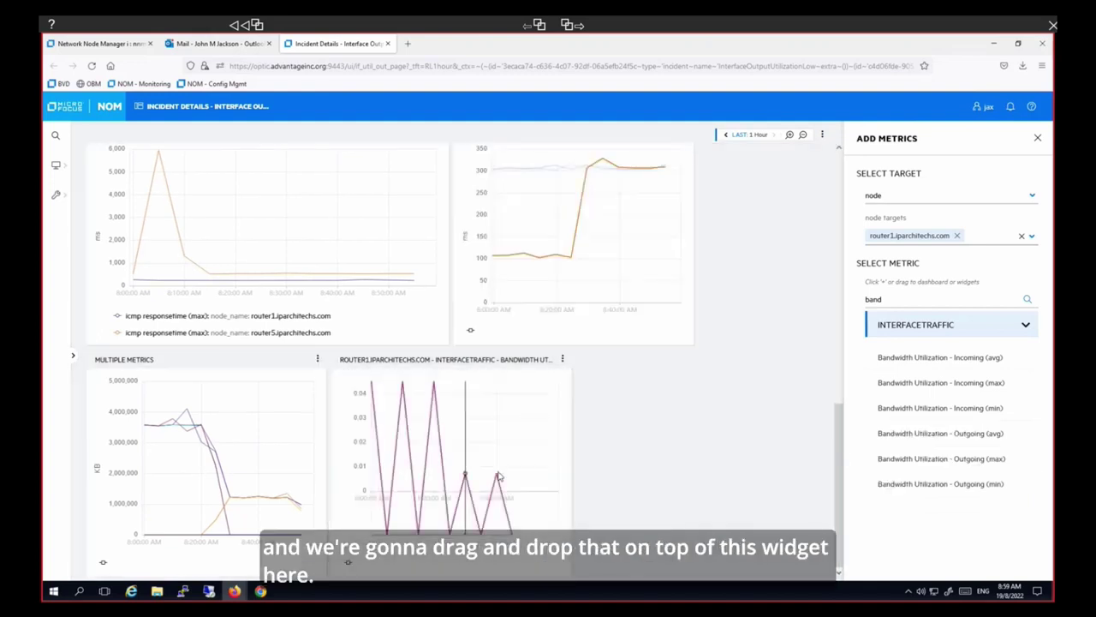
left_click(348, 563)
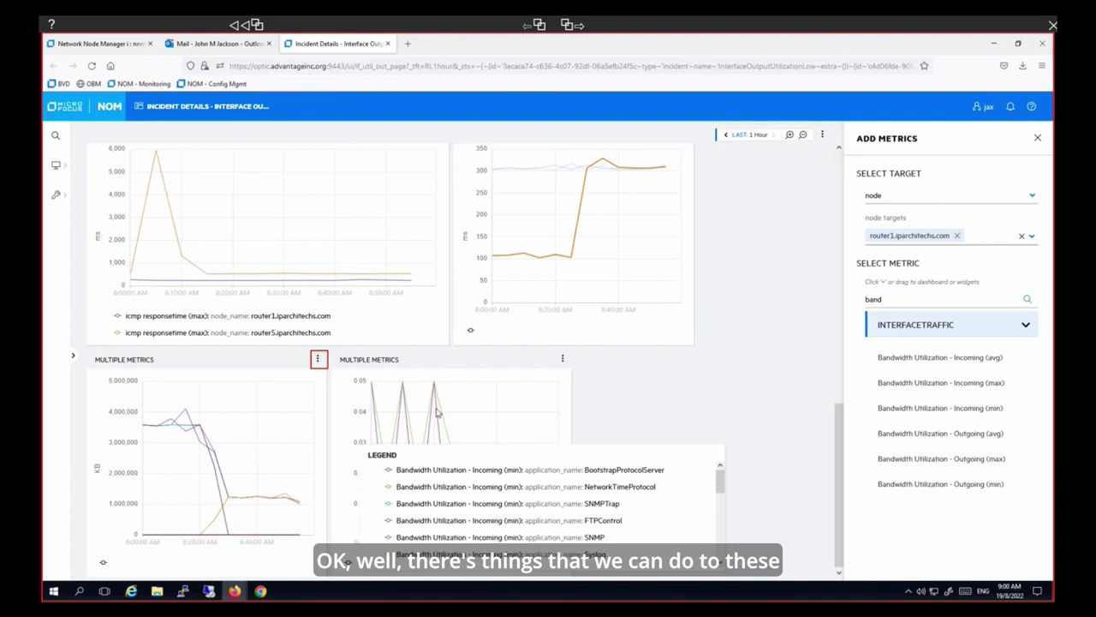
- Change the volume widget's chart type to a table
left_click(318, 361)
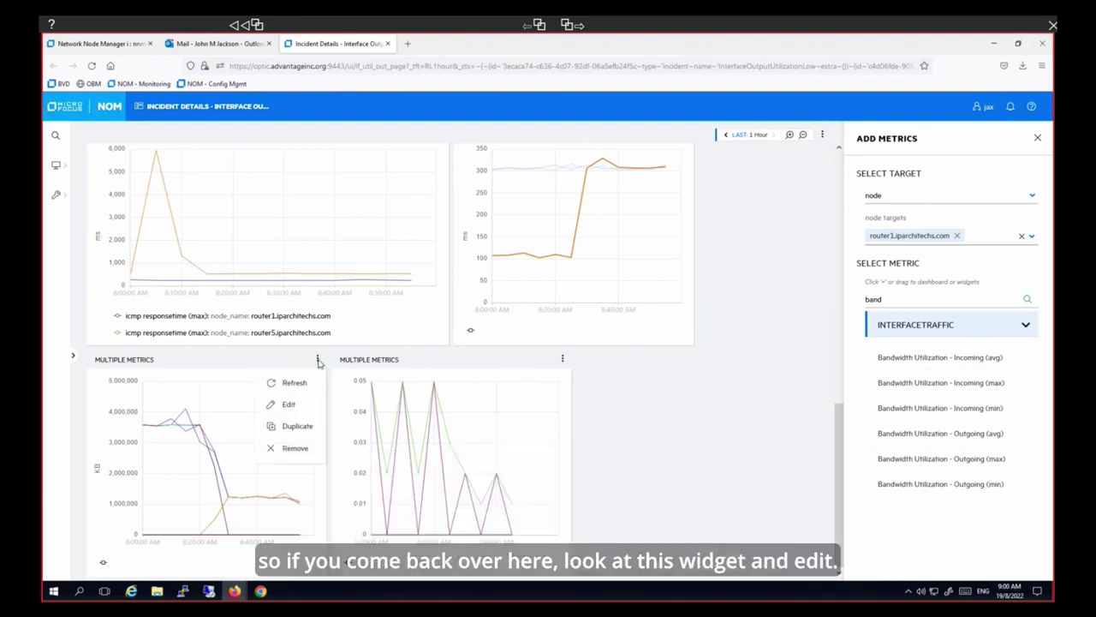
left_click(289, 408)
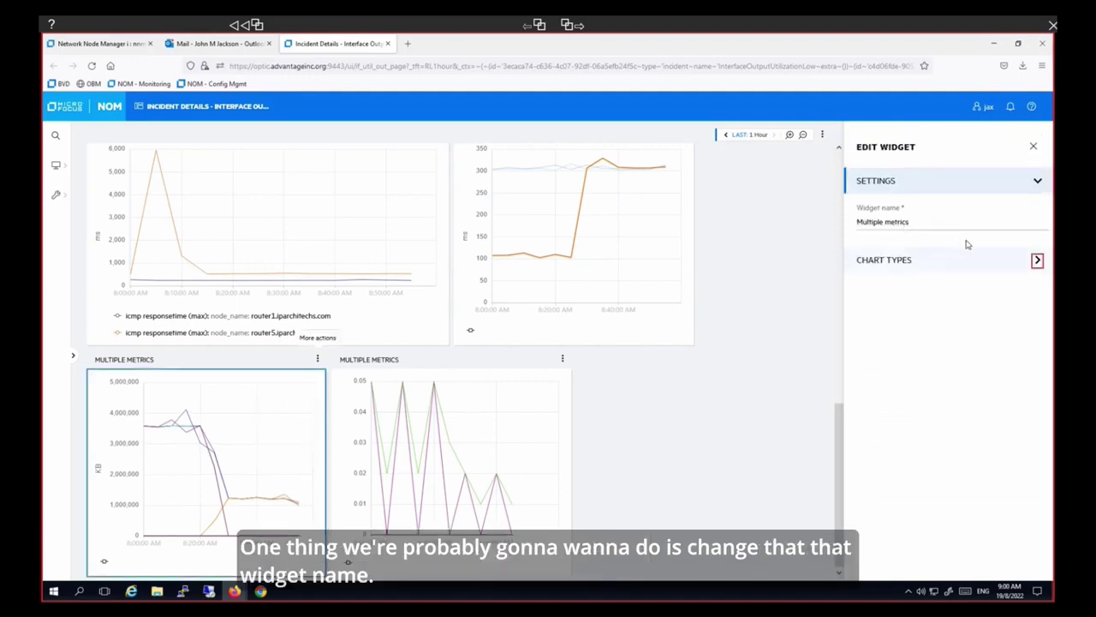
left_click(1037, 260)
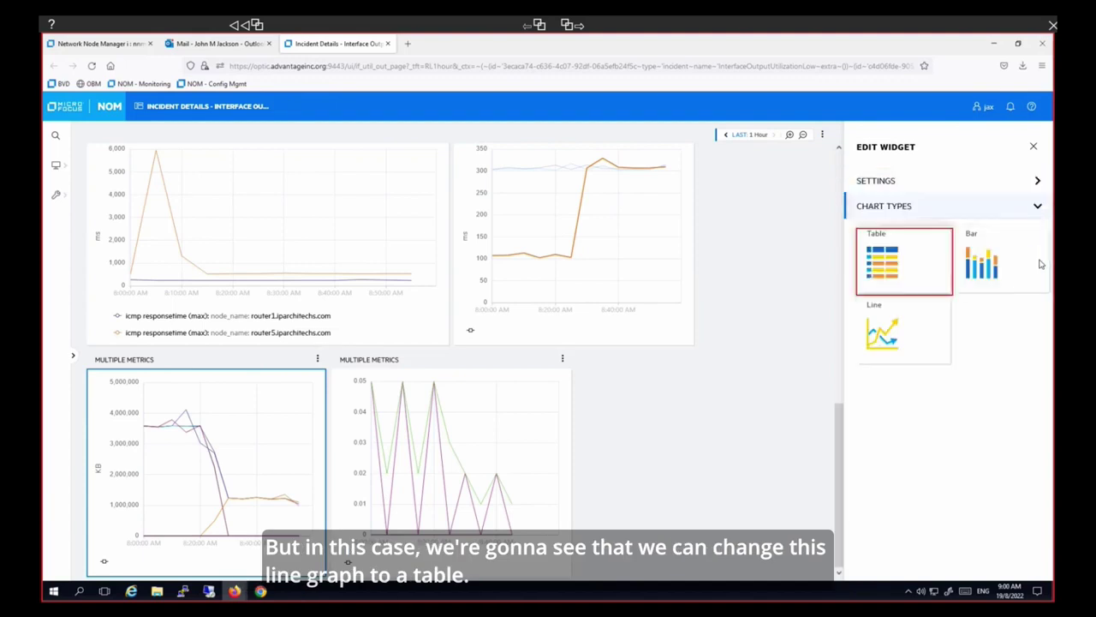
left_click(897, 262)
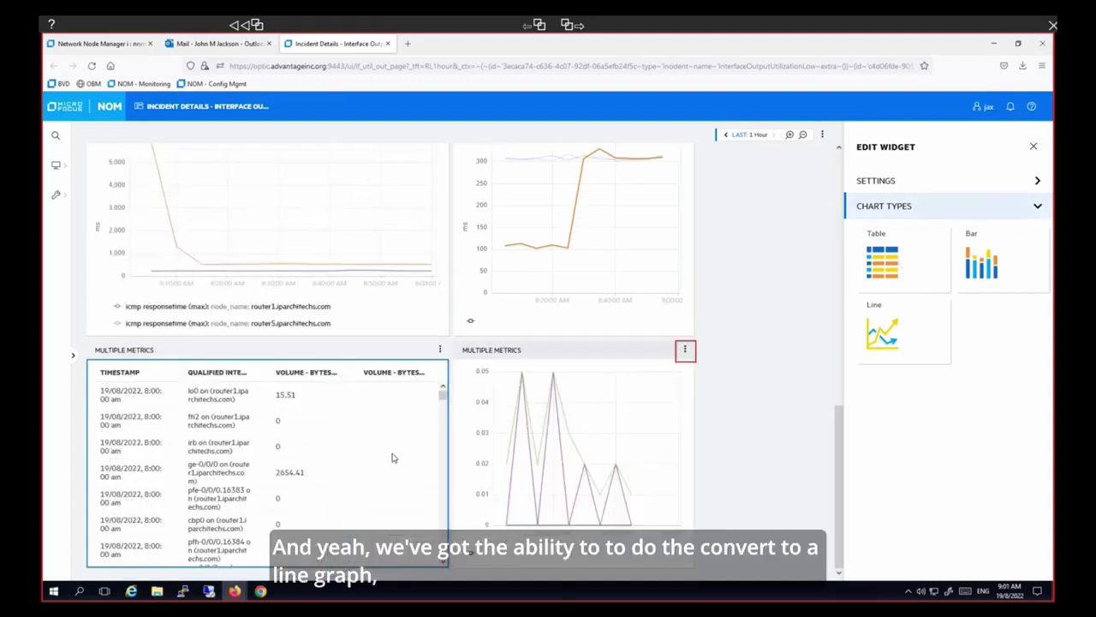
- Change the bandwidth utilization widget's chart type to a bar chart
left_click(686, 351)
left_click(658, 395)
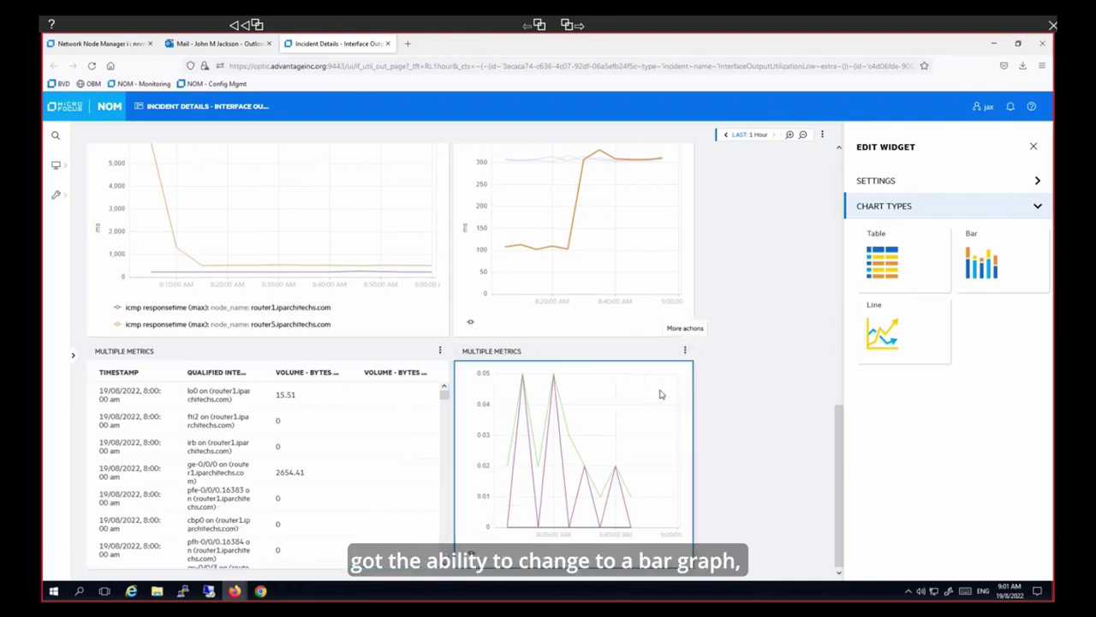
left_click(1004, 246)
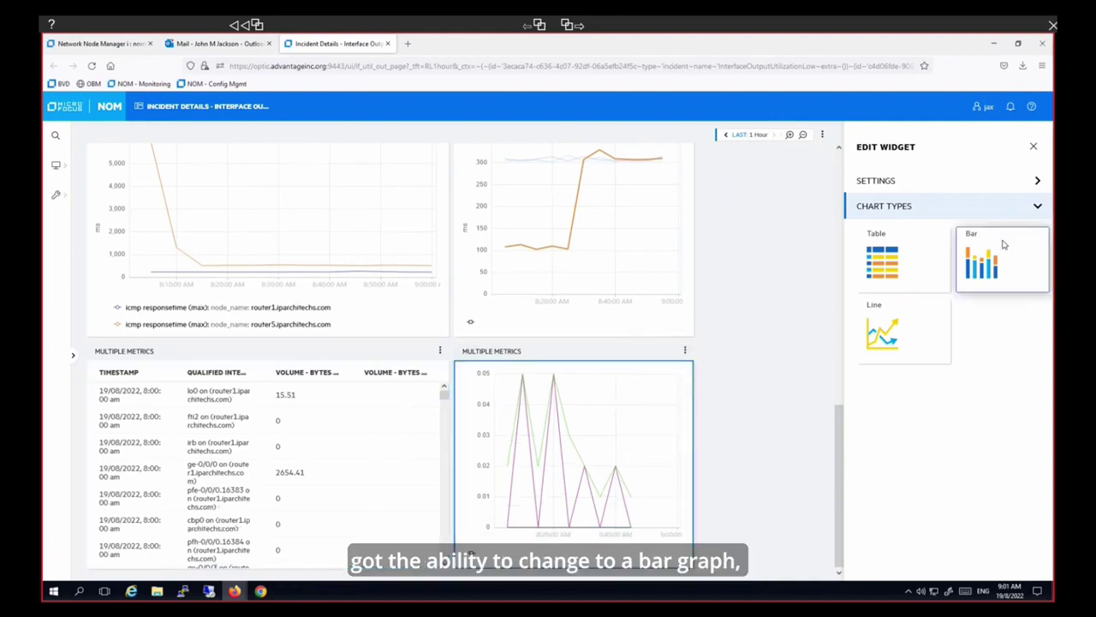
scroll(838, 435, "up", 1)
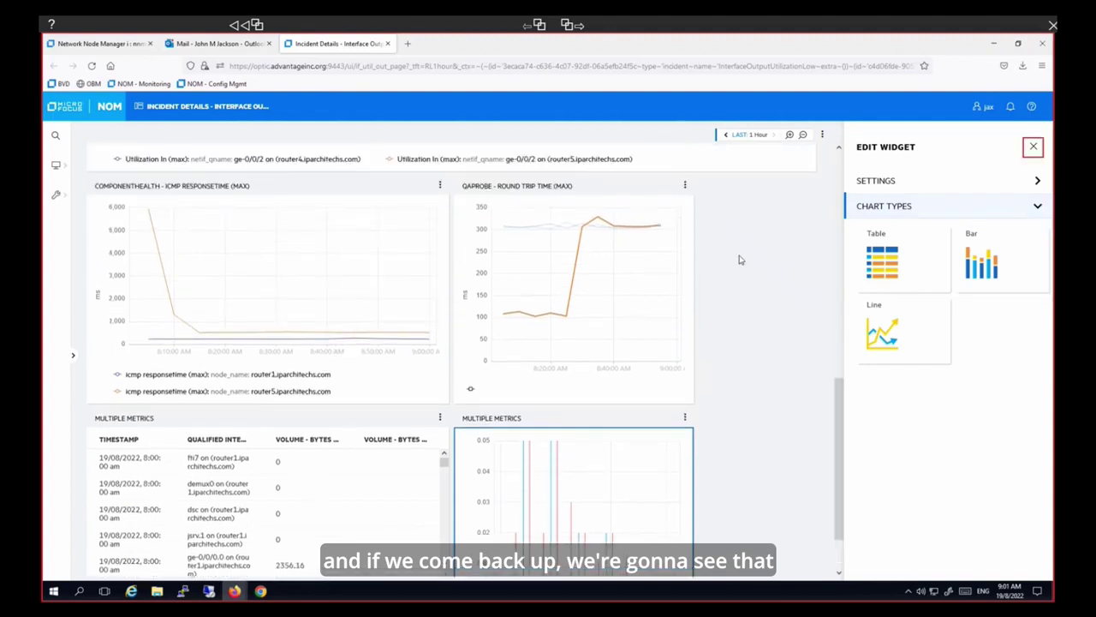
- Close the current widget editor and open the QAProbe - Round Trip Time widget for editing
left_click(1032, 148)
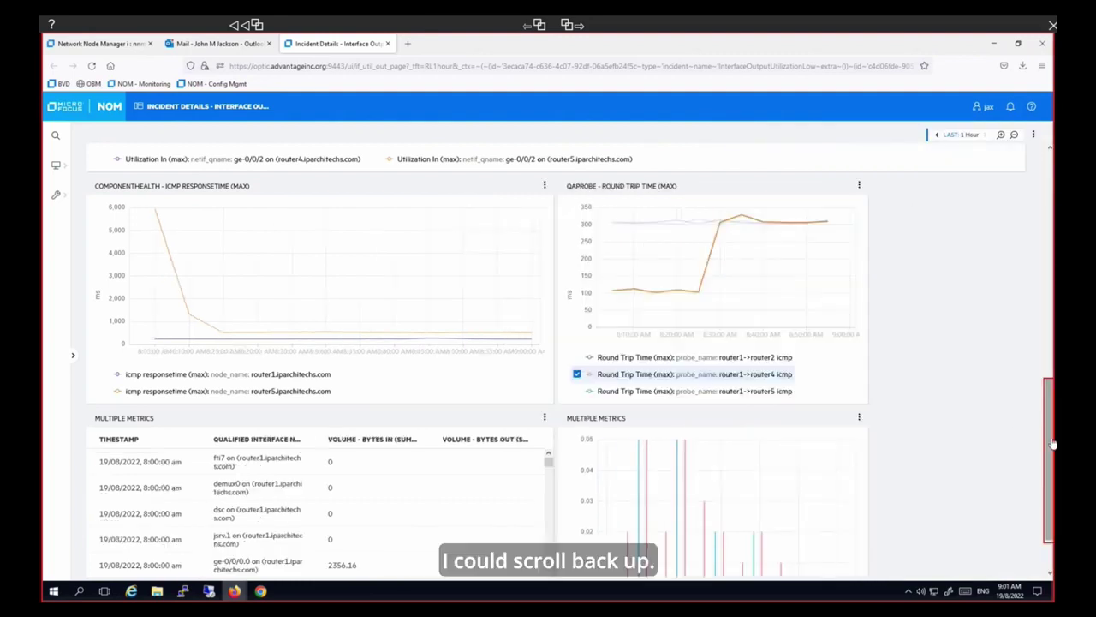
scroll(1054, 442, "up", 1)
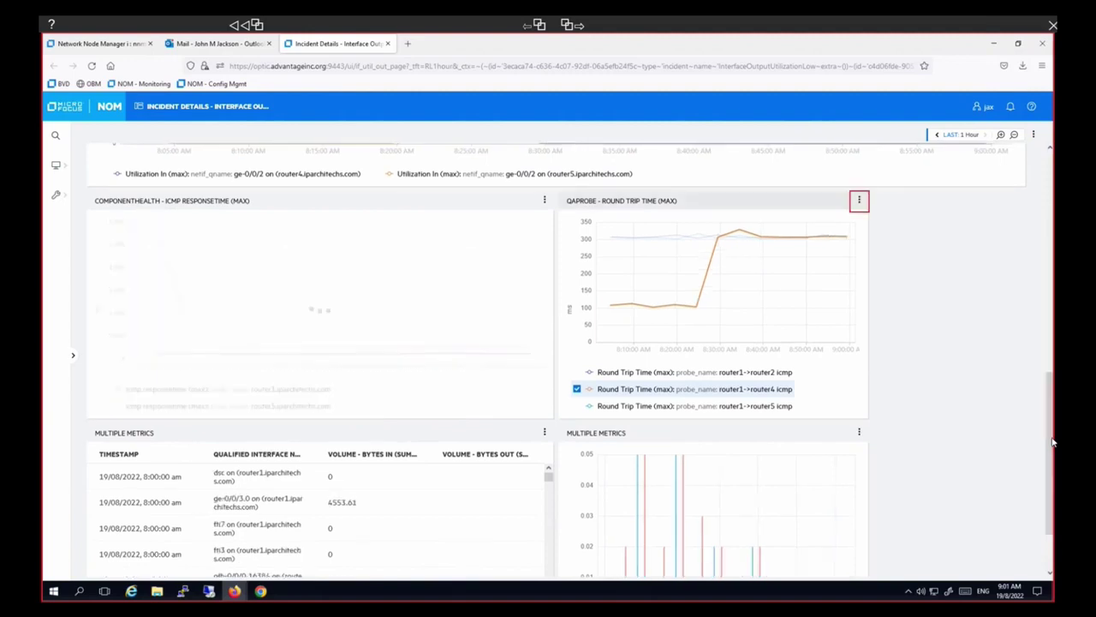
left_click(859, 201)
left_click(832, 244)
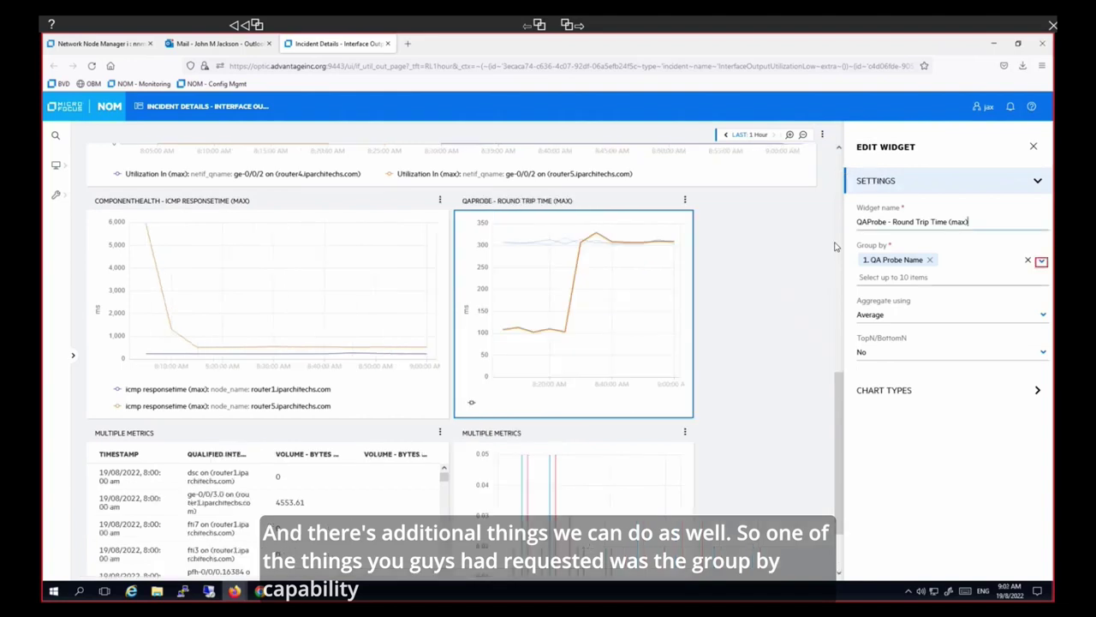
- Review the widget settings, keeping QA Probe Name grouping, Average aggregation and TopN/BottomN No, then expand Chart Types
left_click(1042, 261)
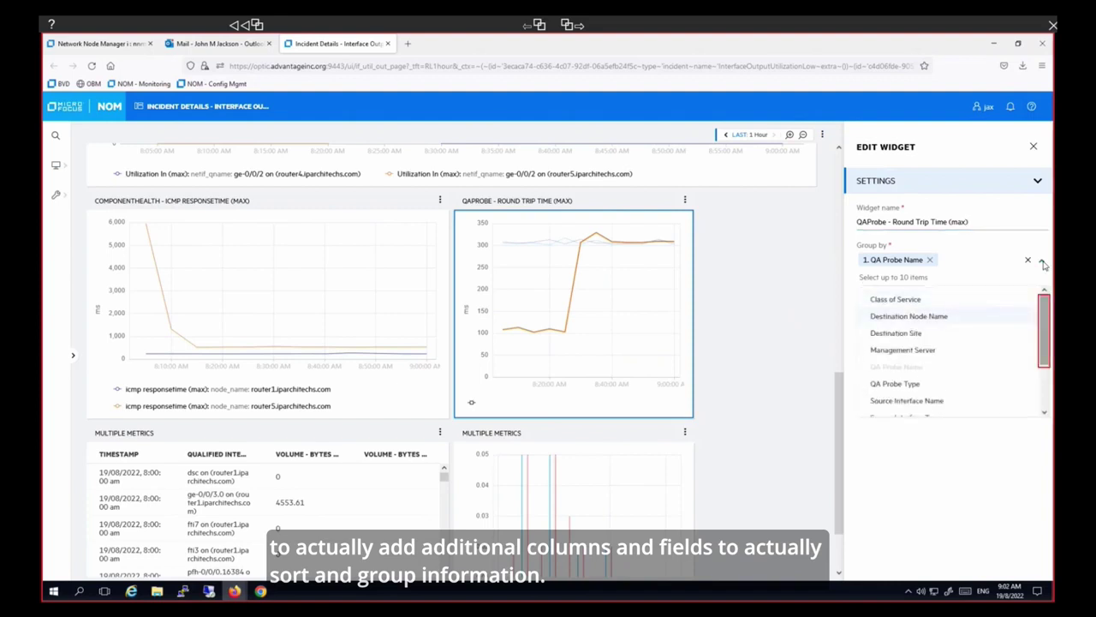
scroll(1045, 321, "down", 2)
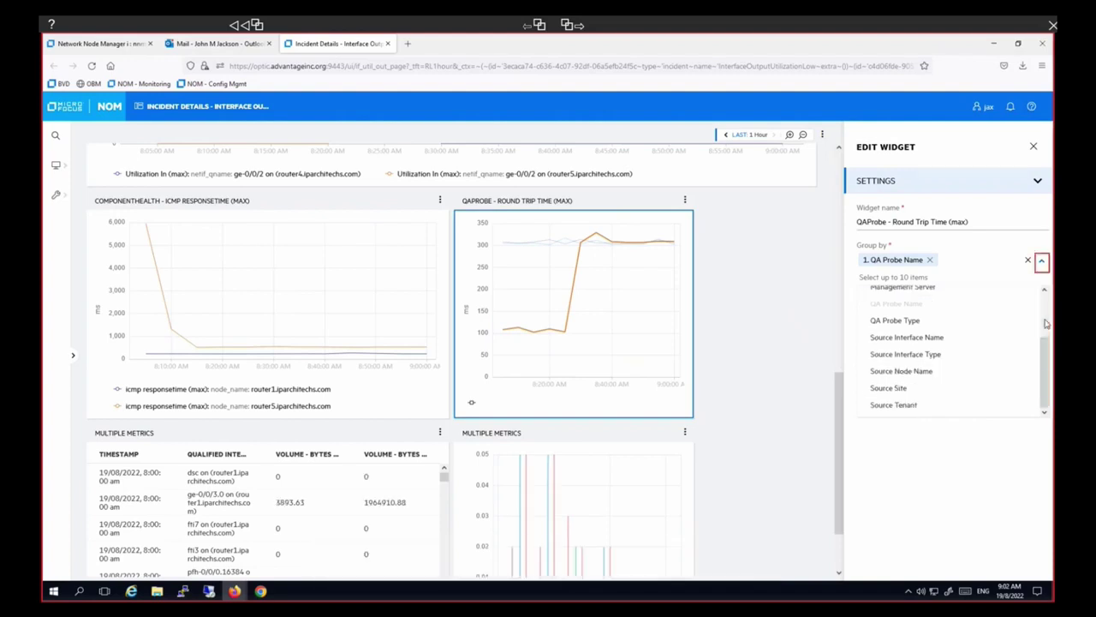
left_click(1042, 263)
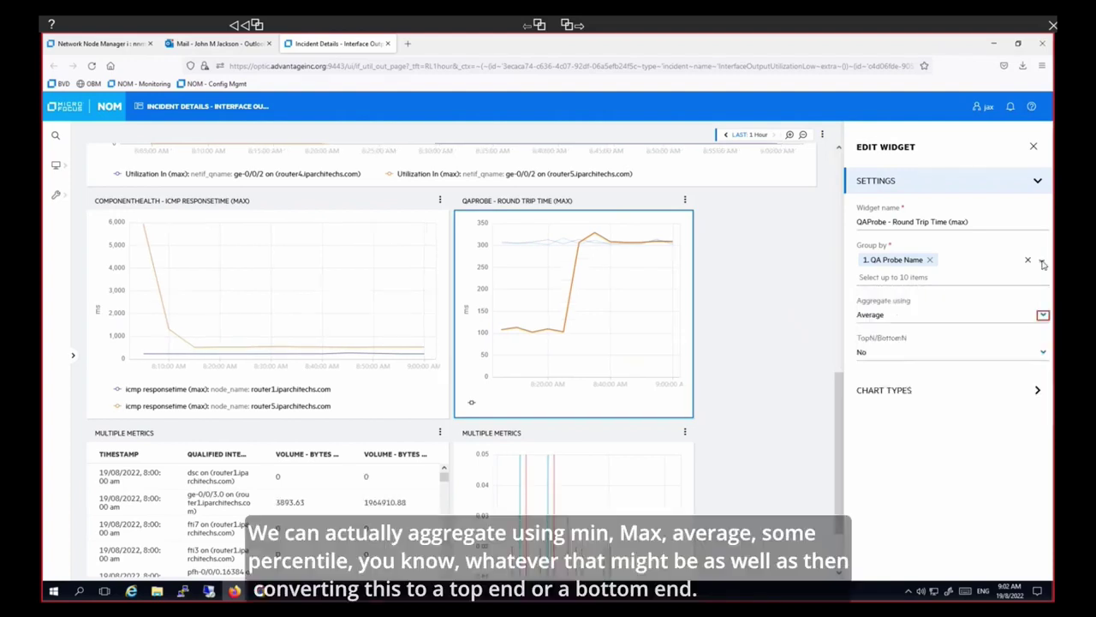
left_click(1043, 315)
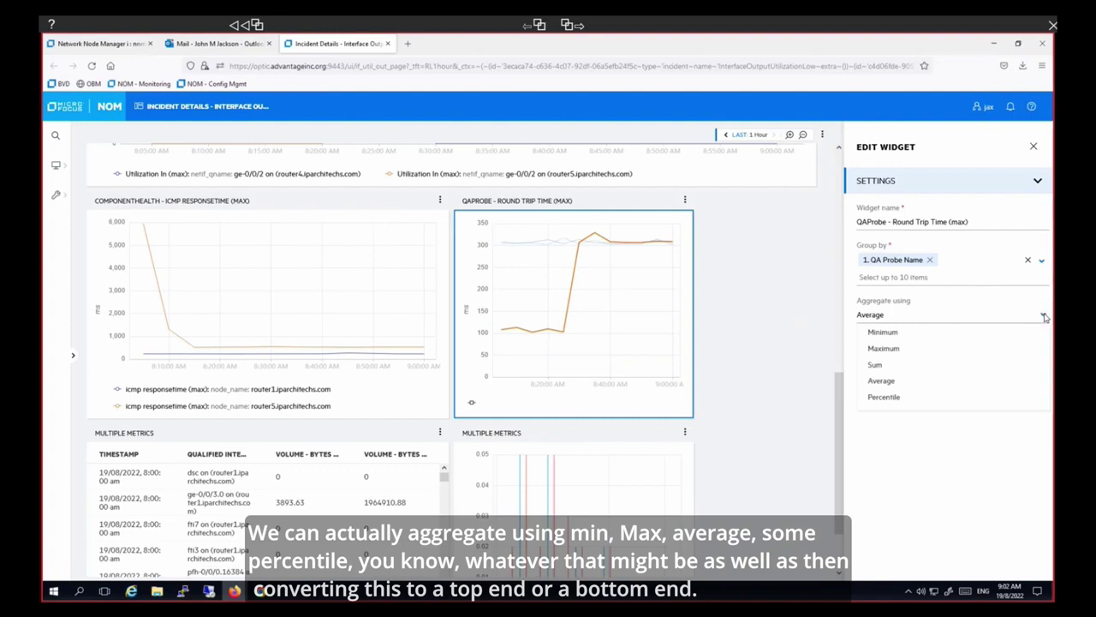
left_click(1043, 315)
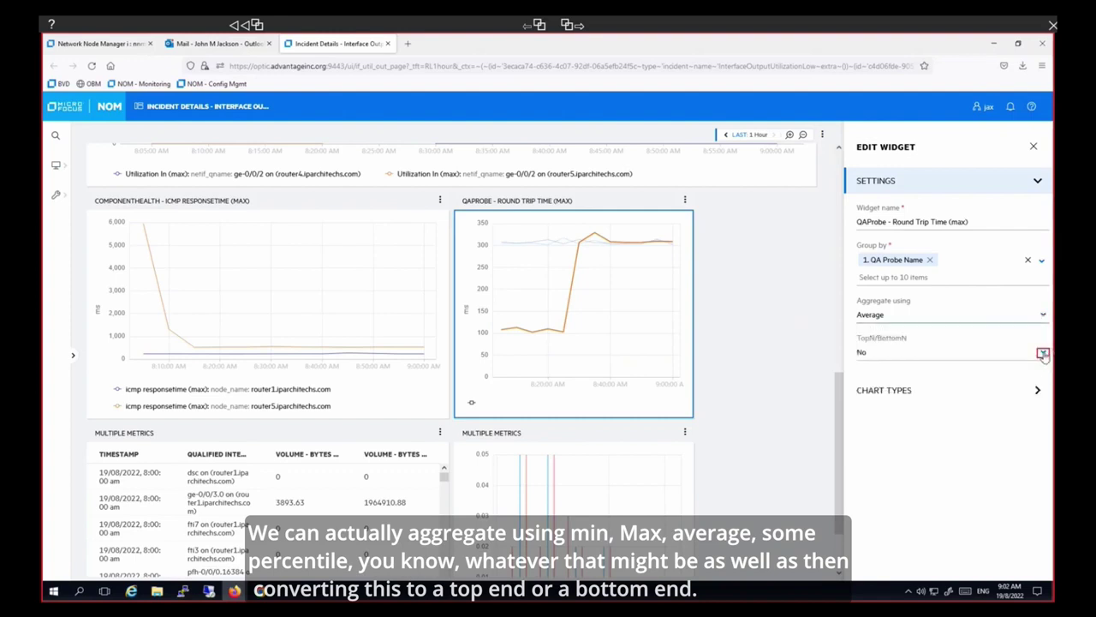
left_click(1043, 354)
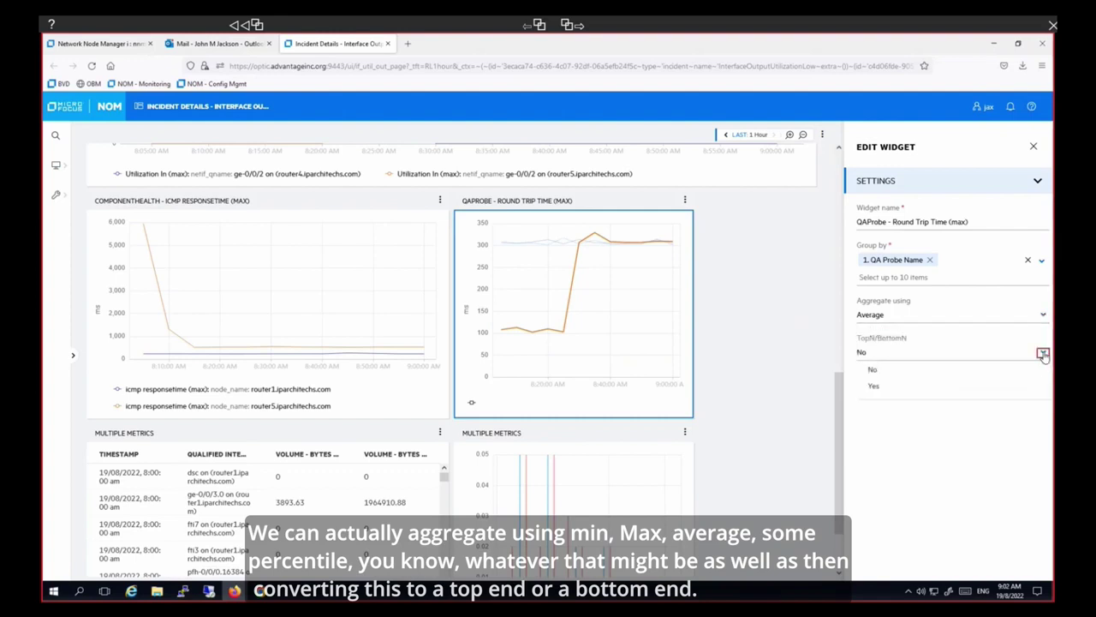
left_click(1043, 354)
left_click(1037, 391)
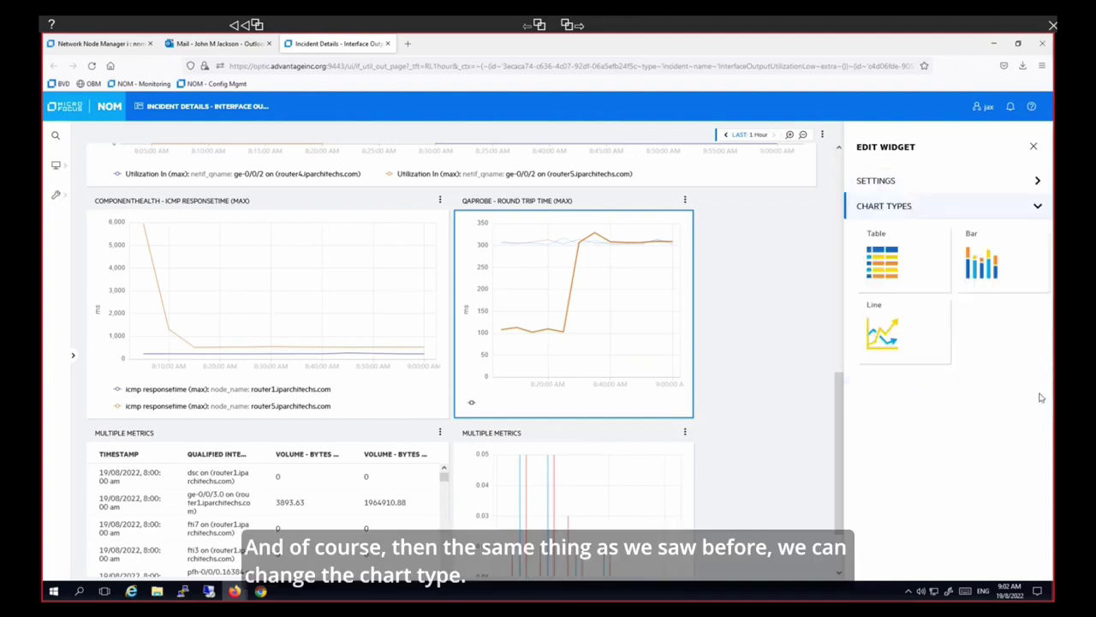
- Save the workspace as a new page 'US NCN Internet Usage', with the page name as its description
left_click(1034, 147)
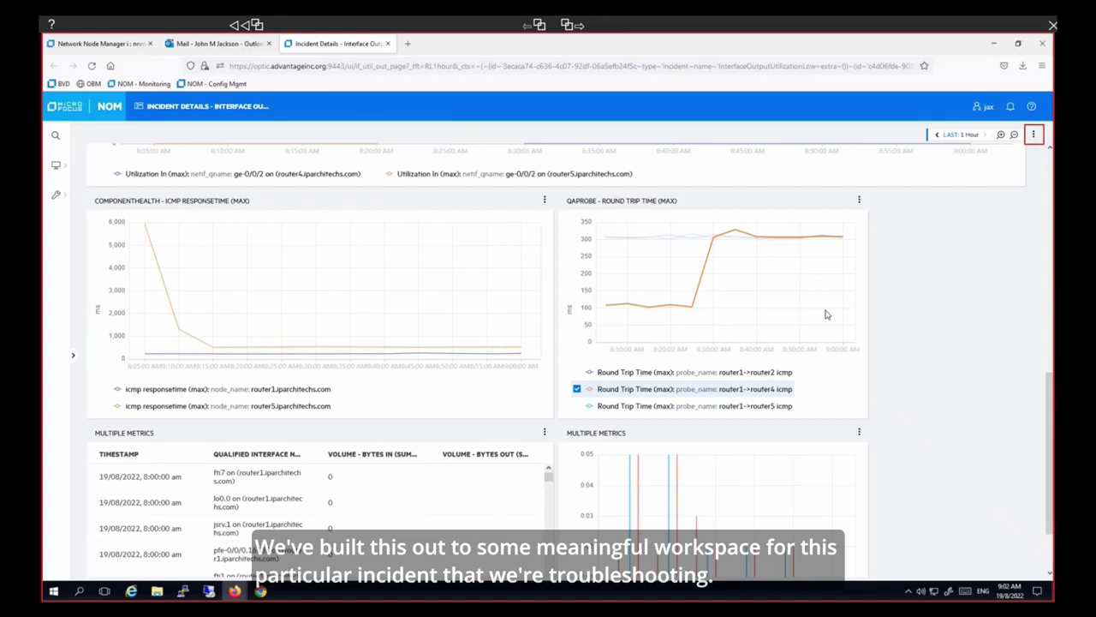
left_click(1033, 135)
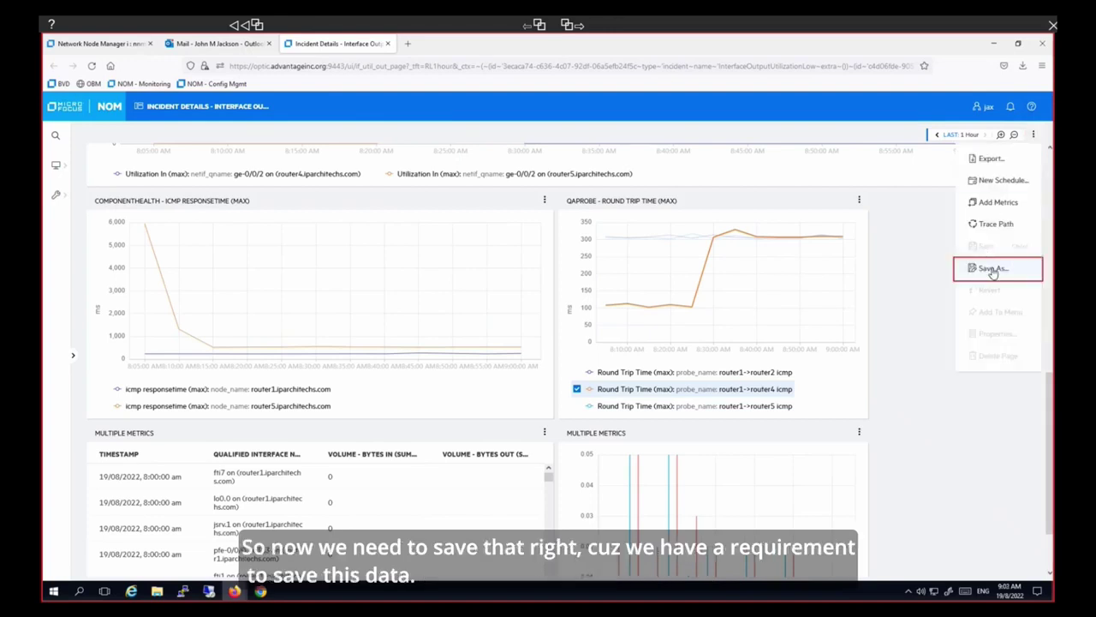
left_click(991, 270)
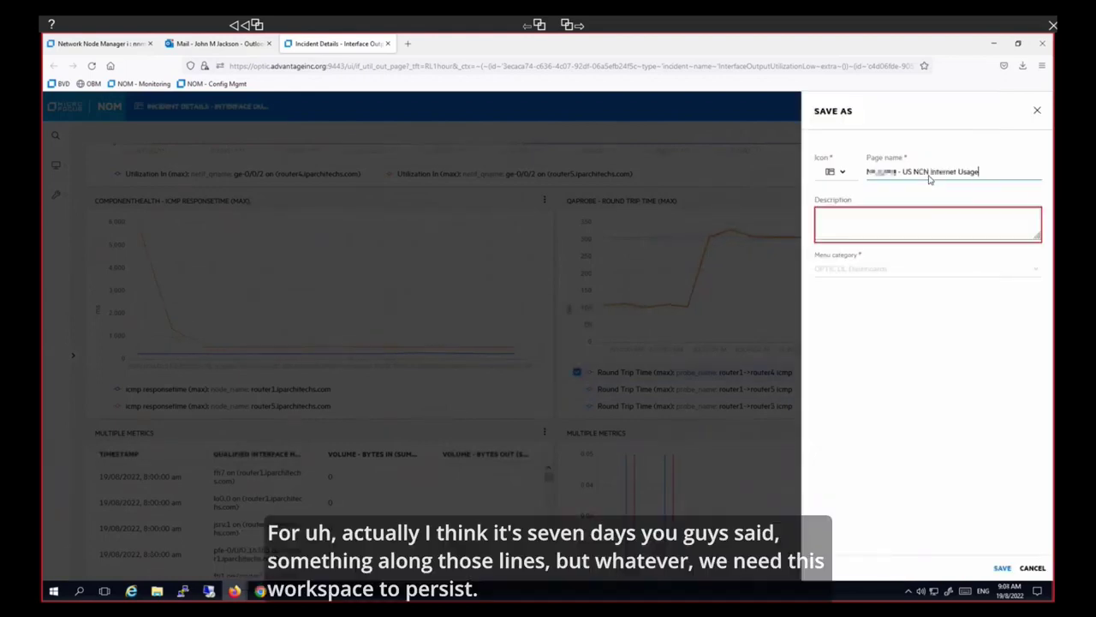
left_click(901, 228)
key("ctrl+v")
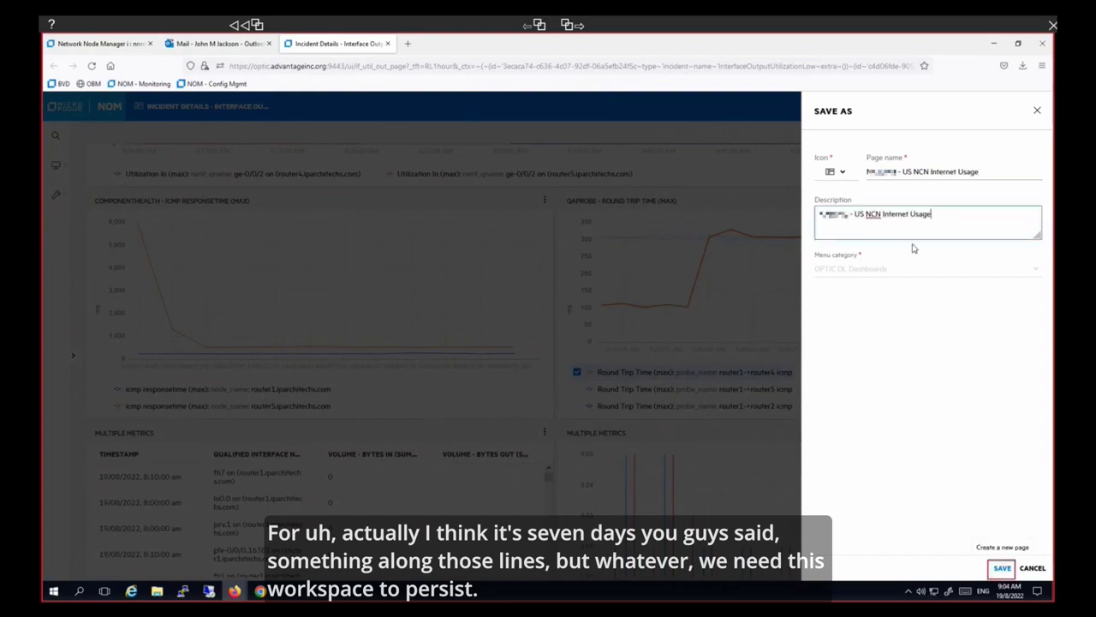
left_click(1002, 569)
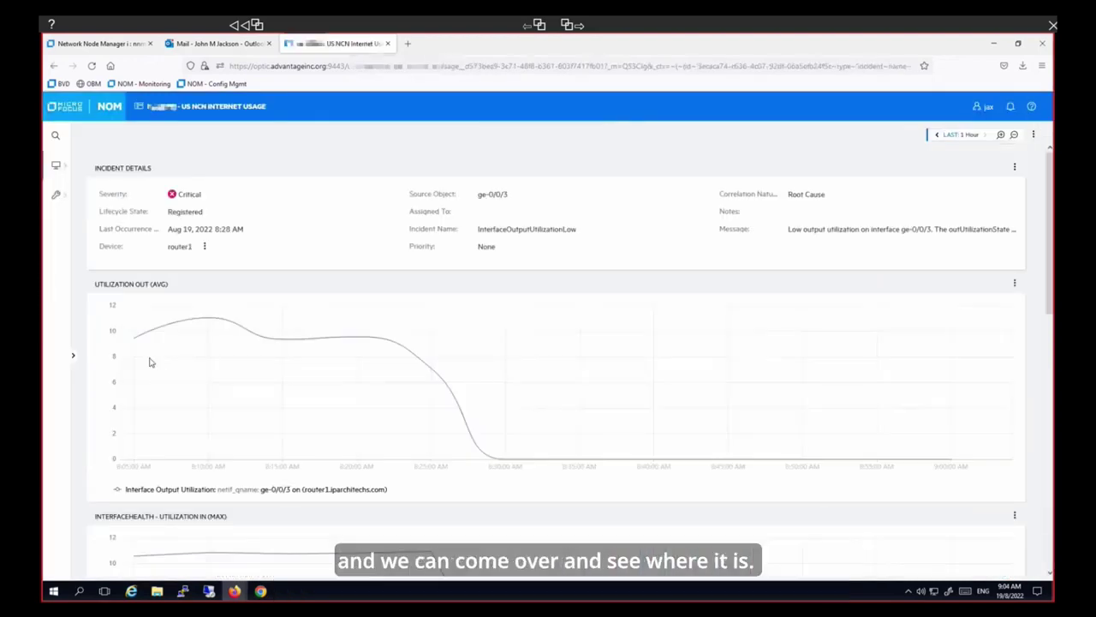
- Reopen the US NCN Internet Usage page from Operations > OPTIC DL Dashboards in the navigation menu
left_click(73, 358)
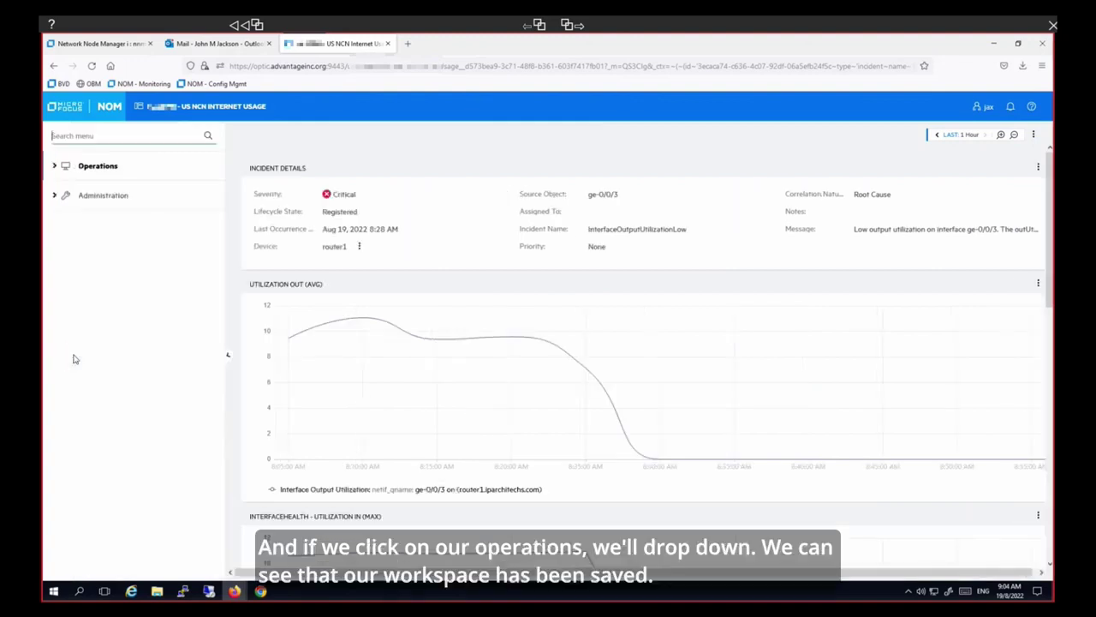
left_click(54, 166)
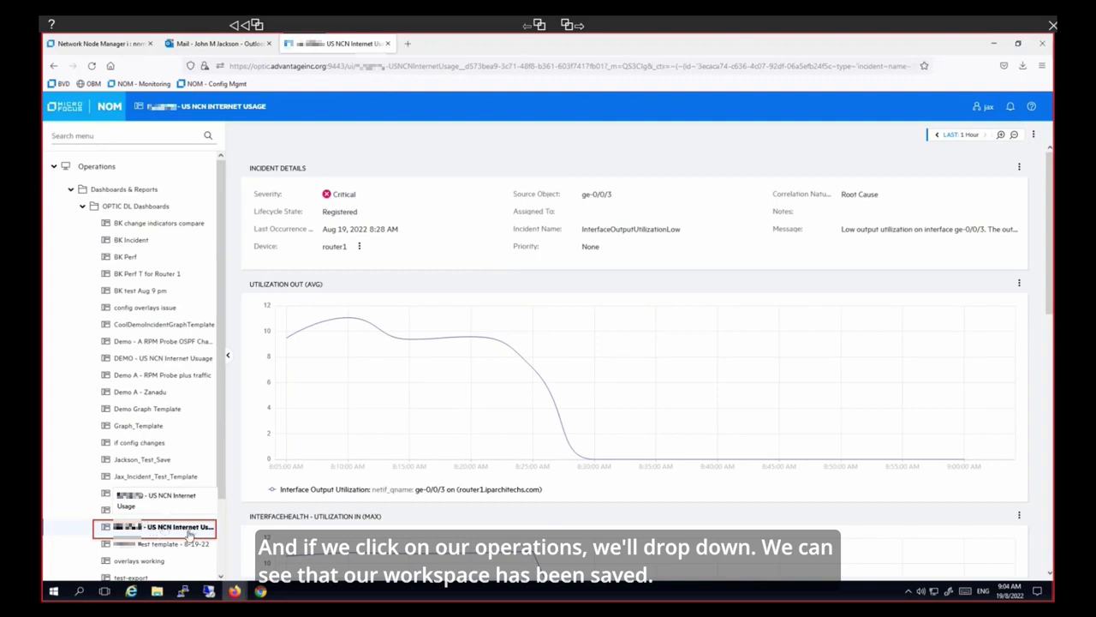
left_click(190, 529)
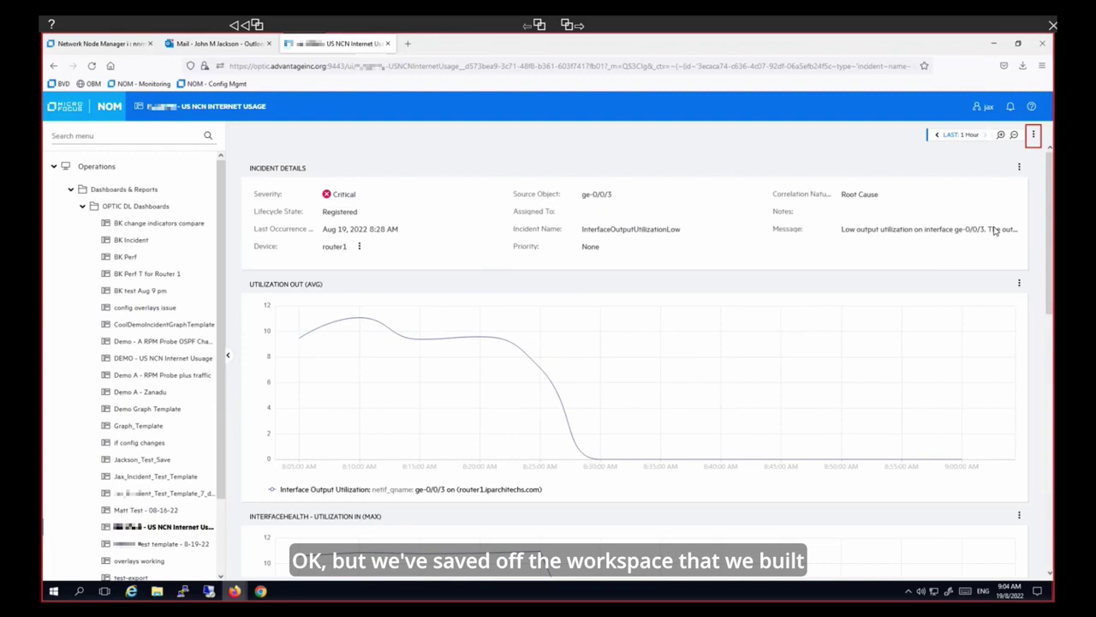
- Export the page to a Letter portrait PDF and open it from the notifications
left_click(1033, 134)
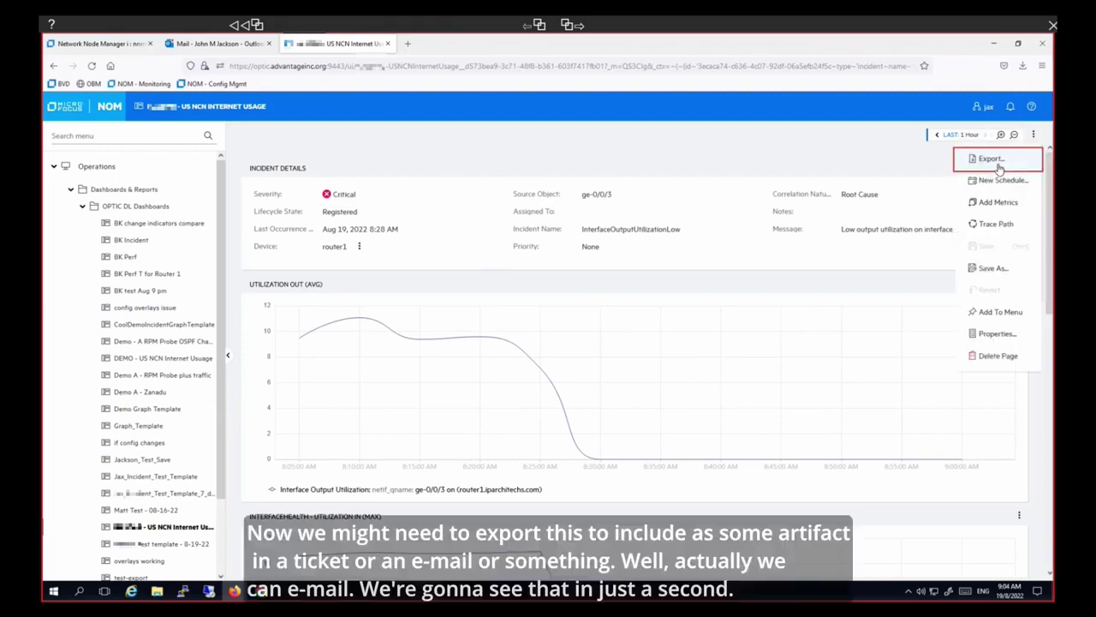
left_click(990, 160)
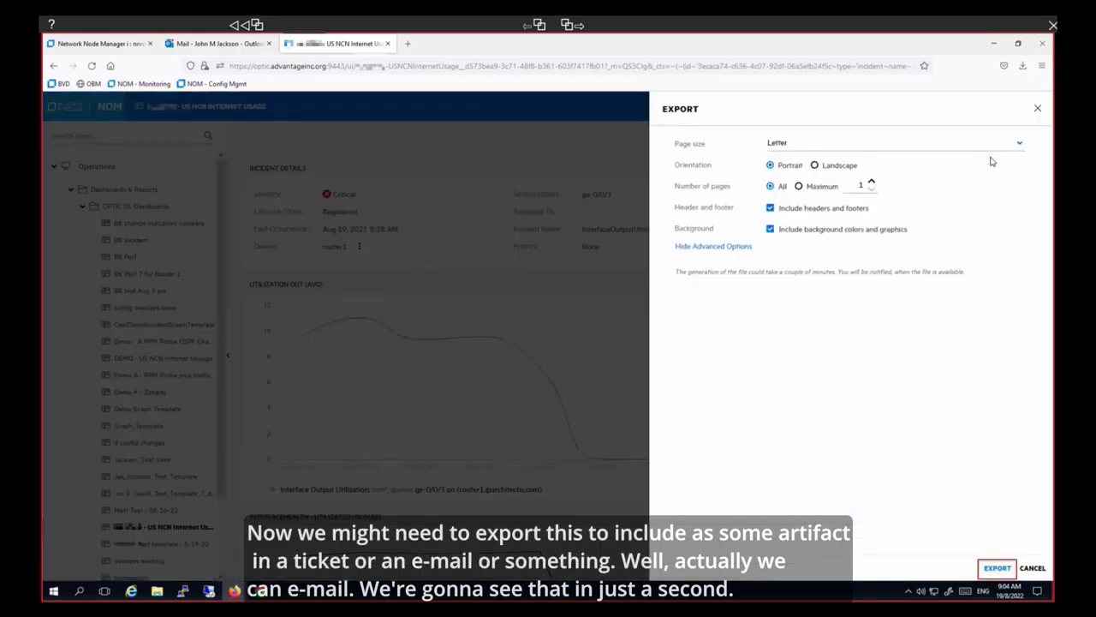
left_click(997, 569)
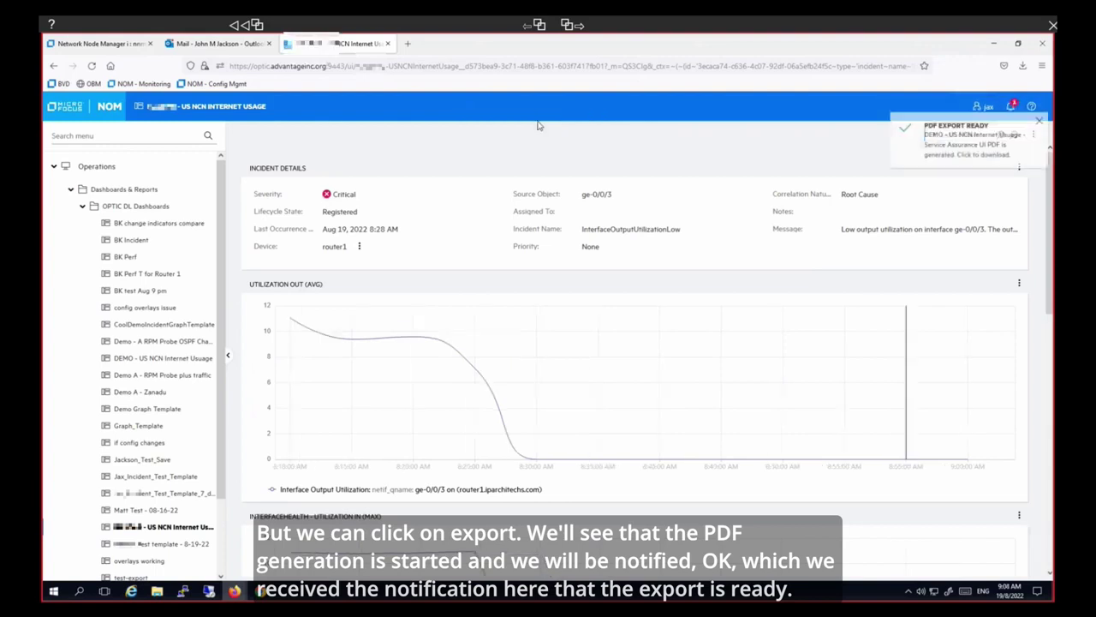
left_click(1012, 105)
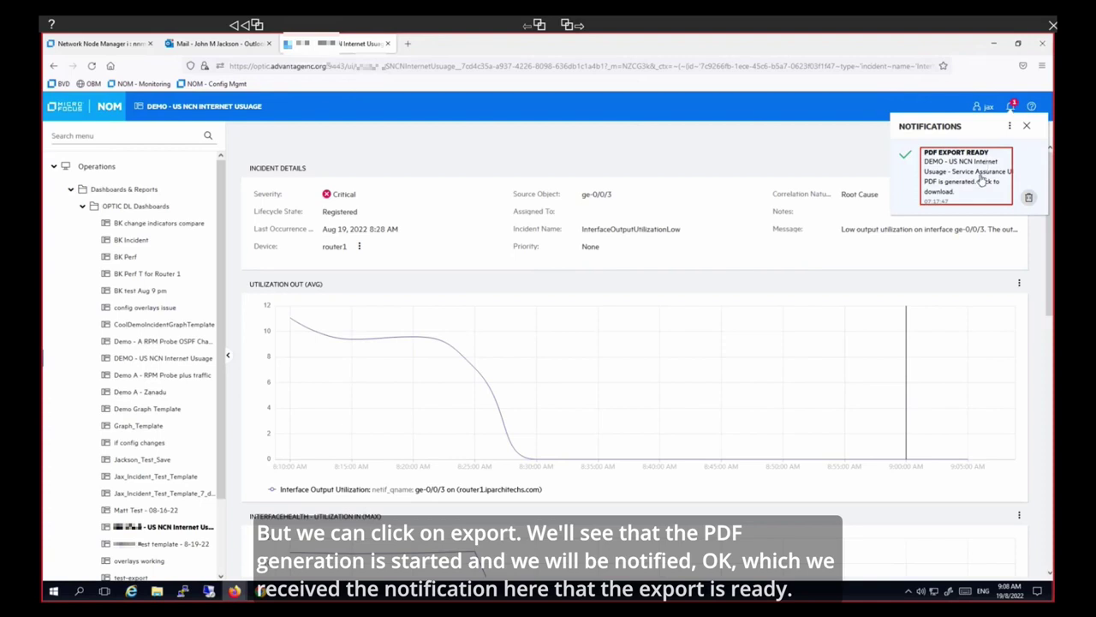
left_click(969, 175)
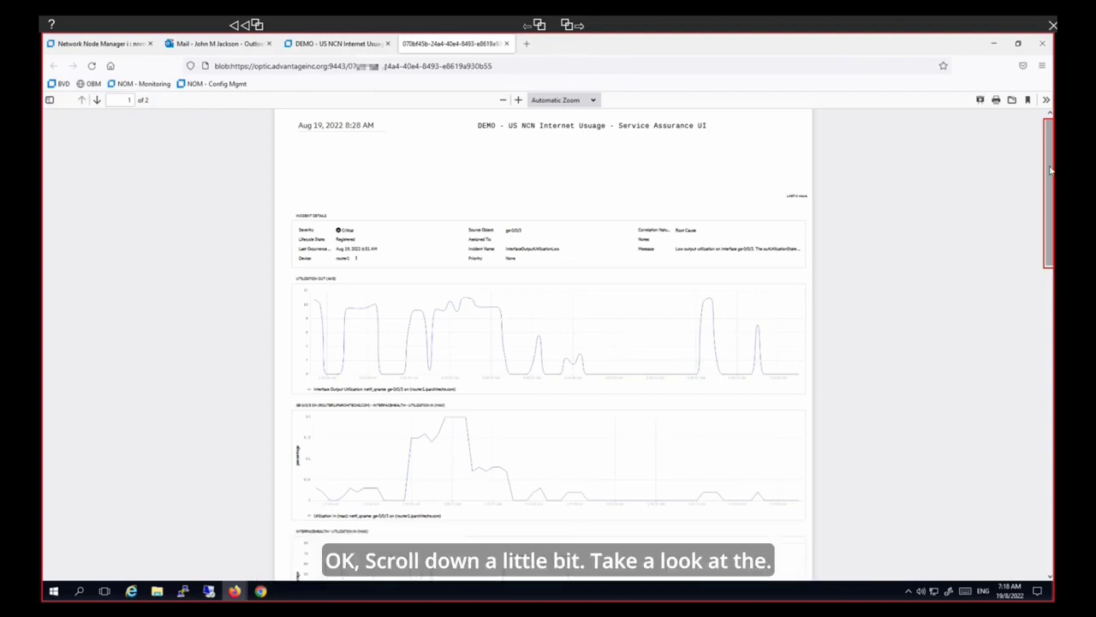
- Scroll through the exported two-page US NCN Internet Usage PDF
scroll(1050, 171, "down", 4)
scroll(1051, 170, "up", 2)
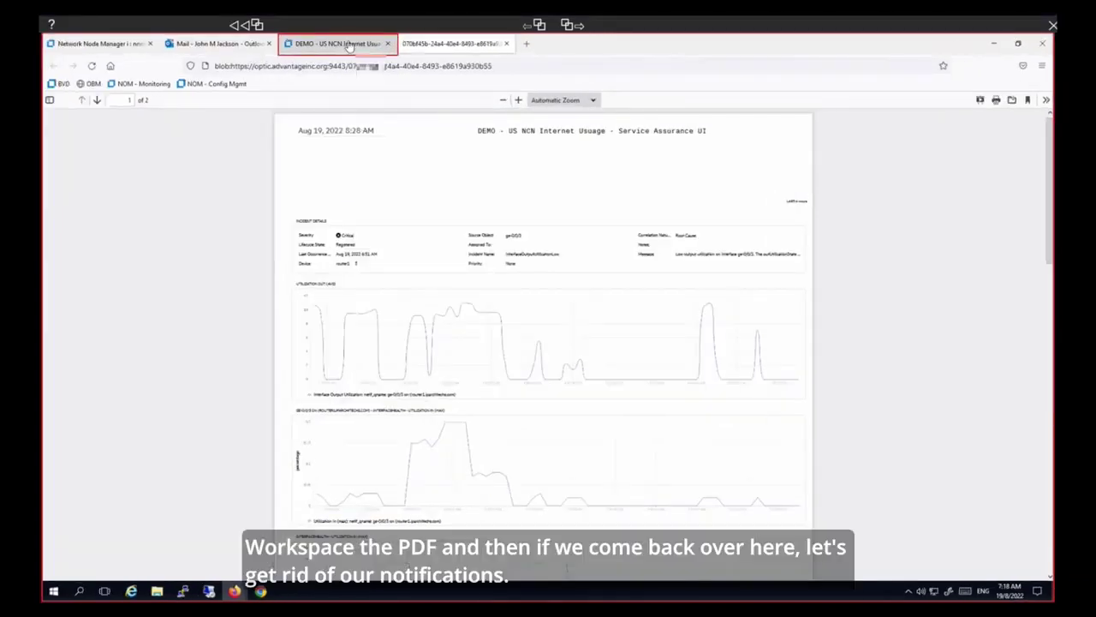
- Back on the dashboard tab, delete all notifications, close the panel, and show the page actions
left_click(350, 47)
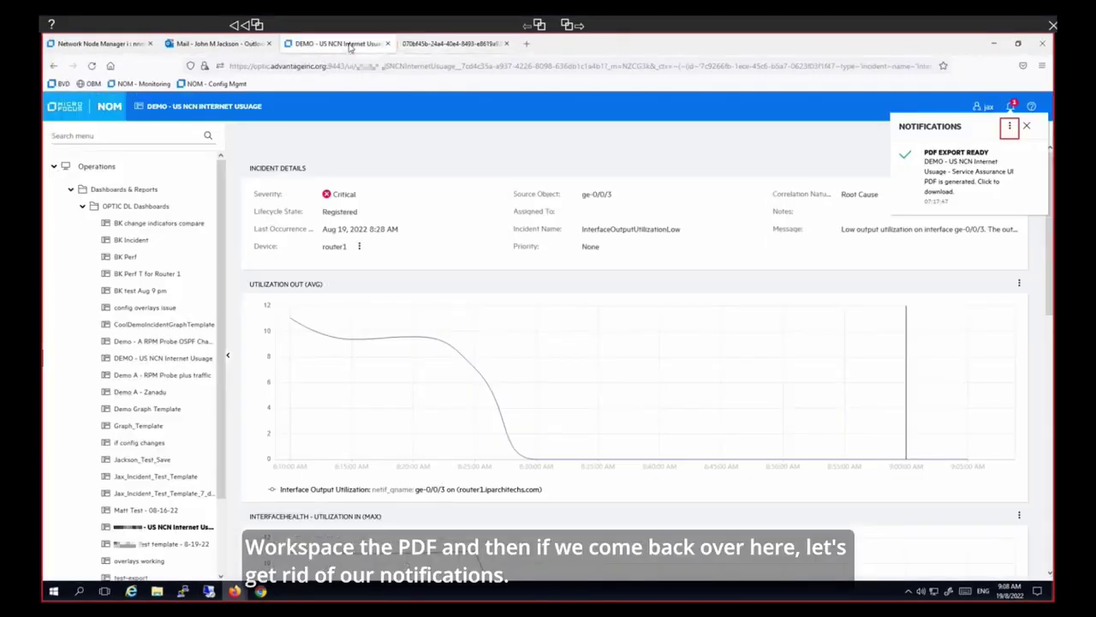
left_click(1009, 126)
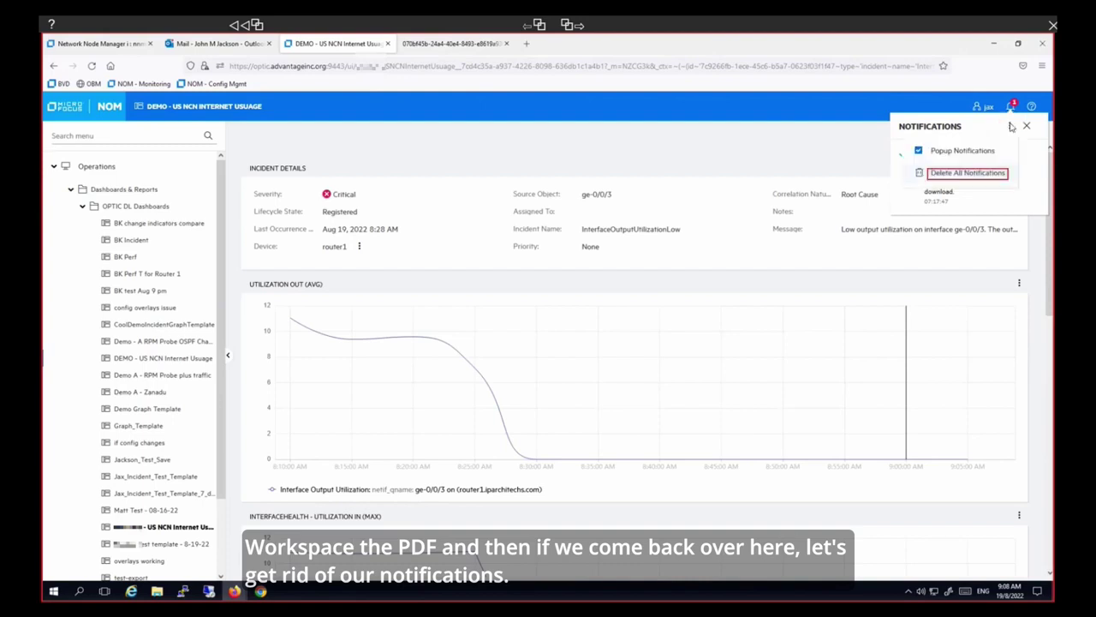
left_click(979, 174)
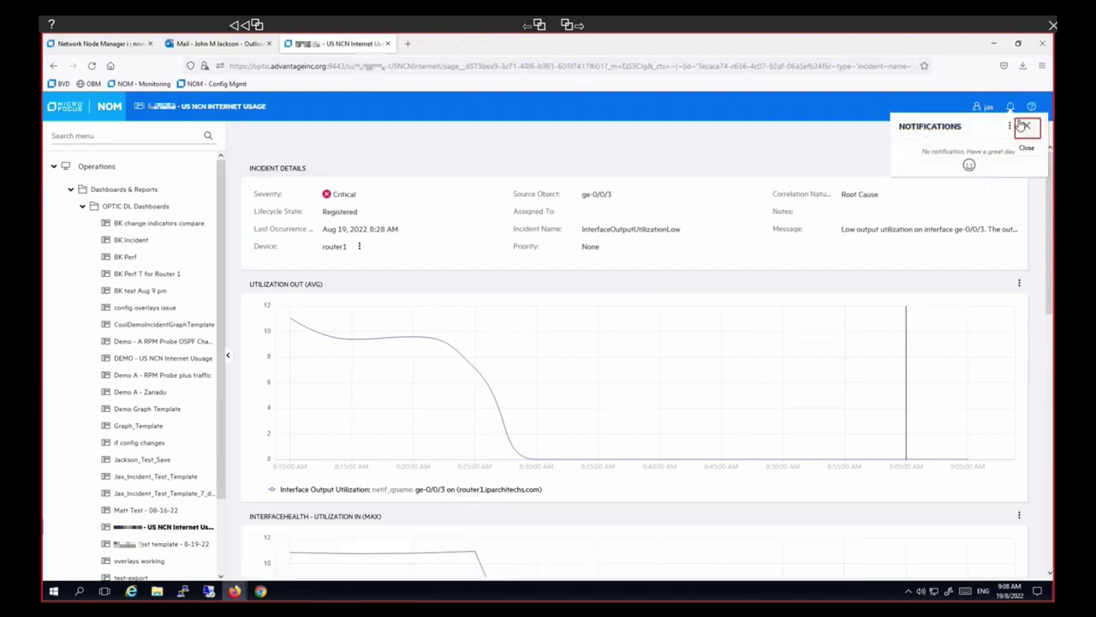
left_click(1026, 130)
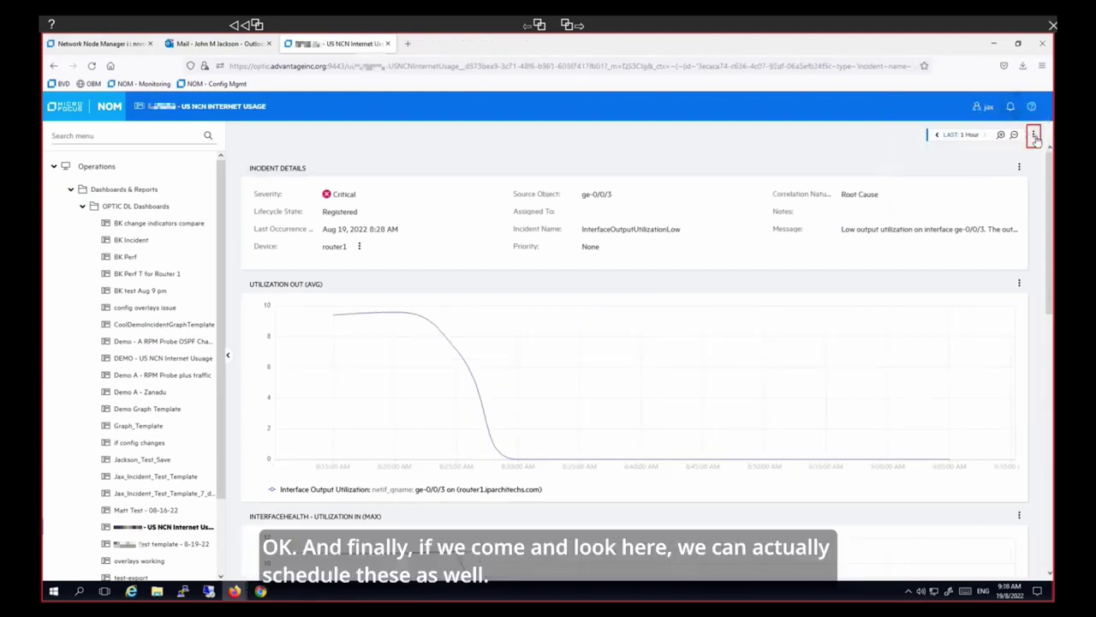
left_click(1035, 136)
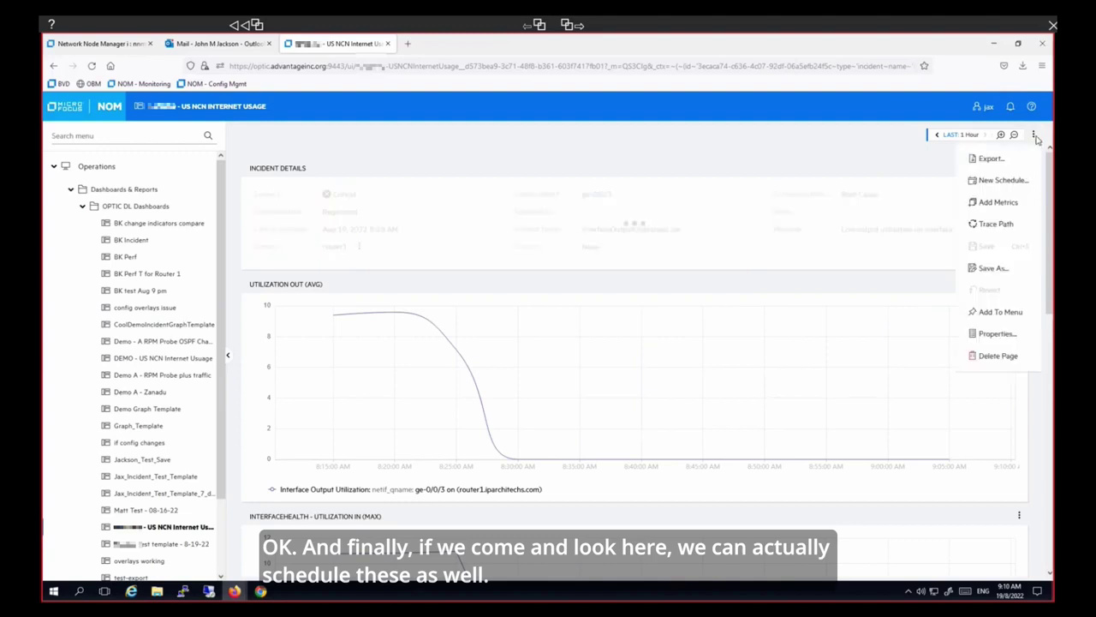
- Create a new schedule for the page and move through its FILE, SCHEDULE and EMAIL sections
left_click(1002, 180)
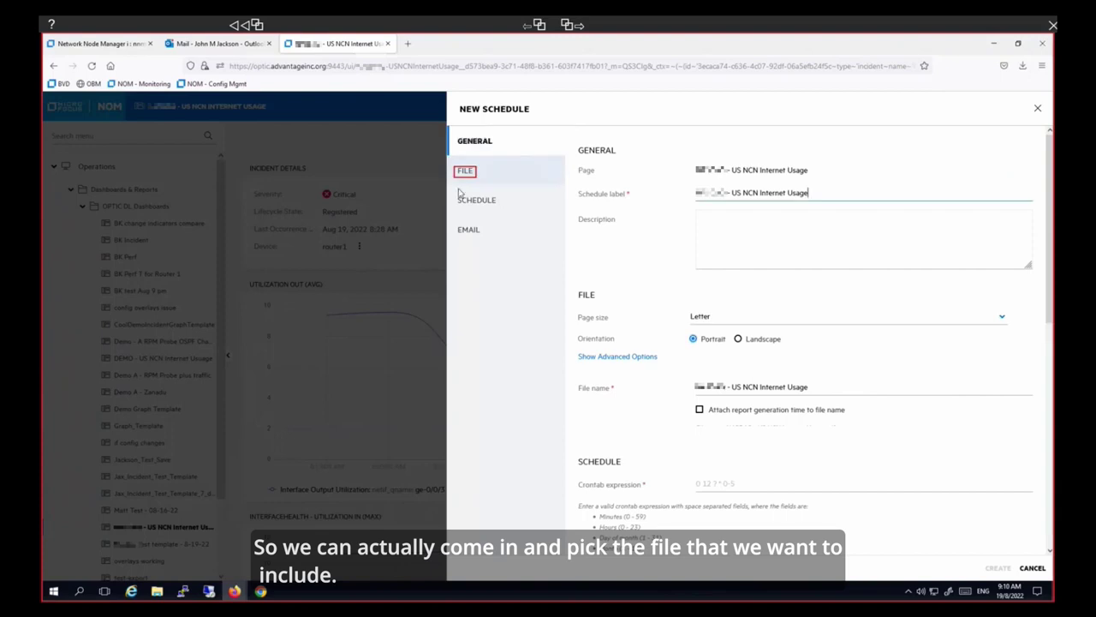
left_click(466, 174)
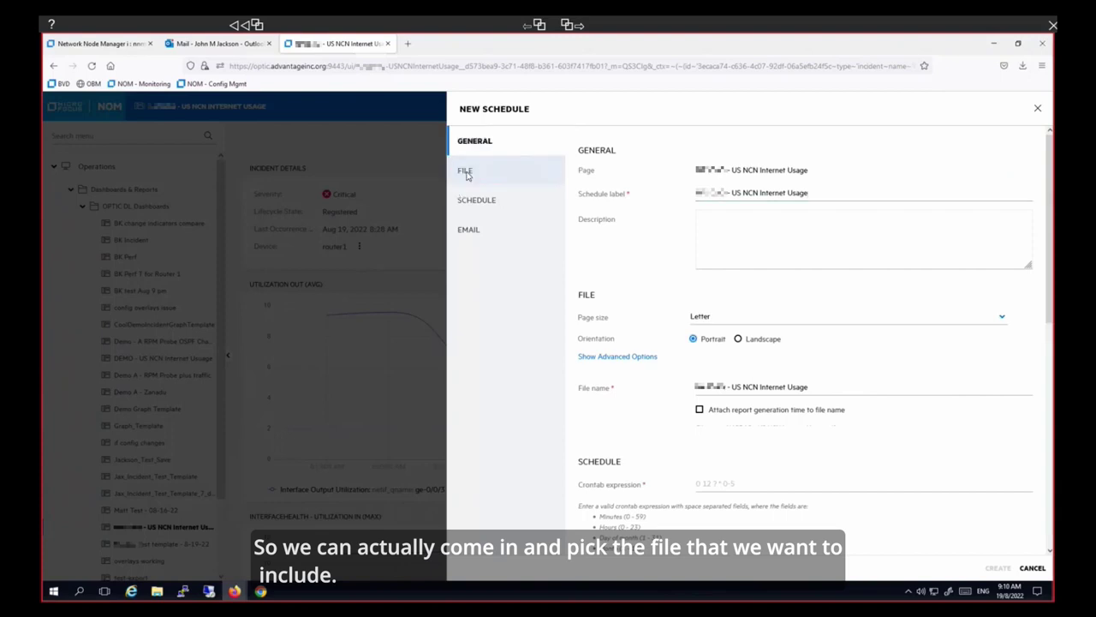
left_click(483, 202)
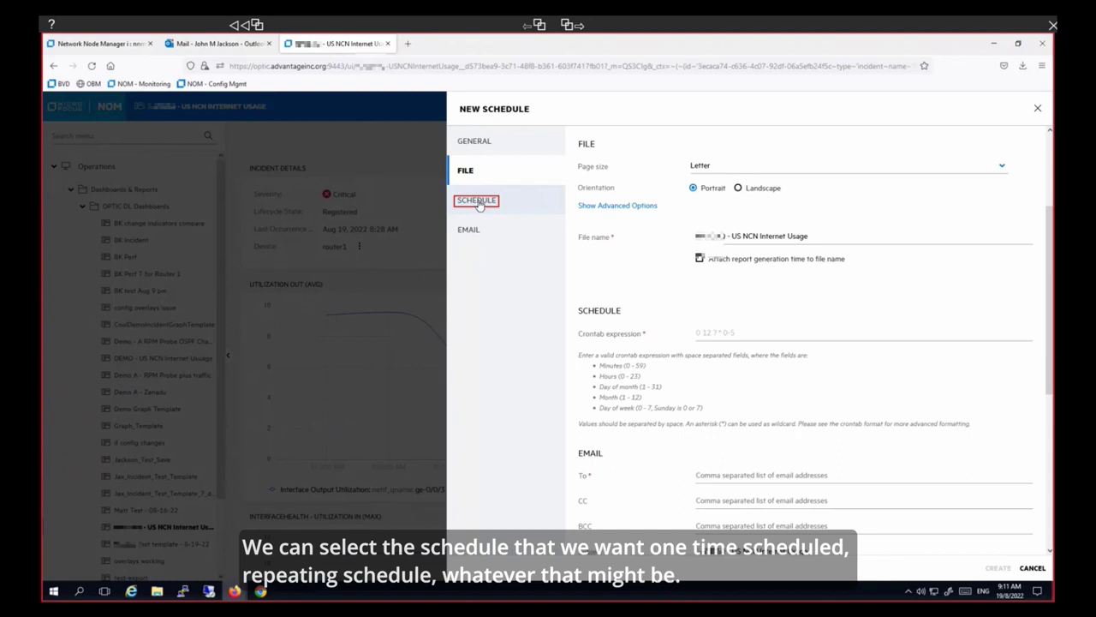
left_click(477, 202)
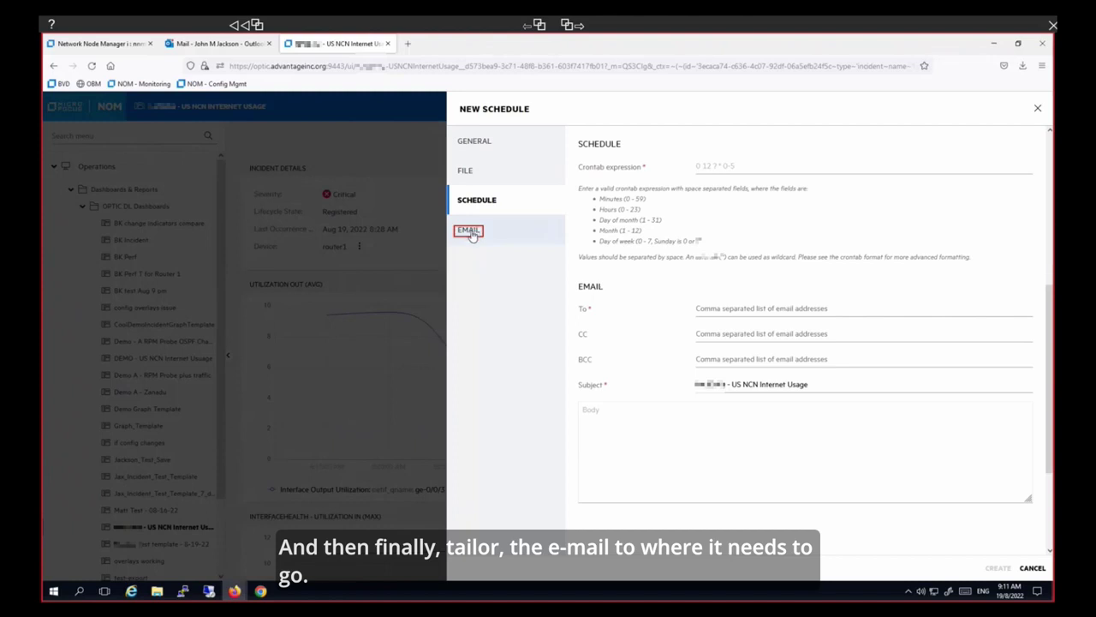
left_click(470, 231)
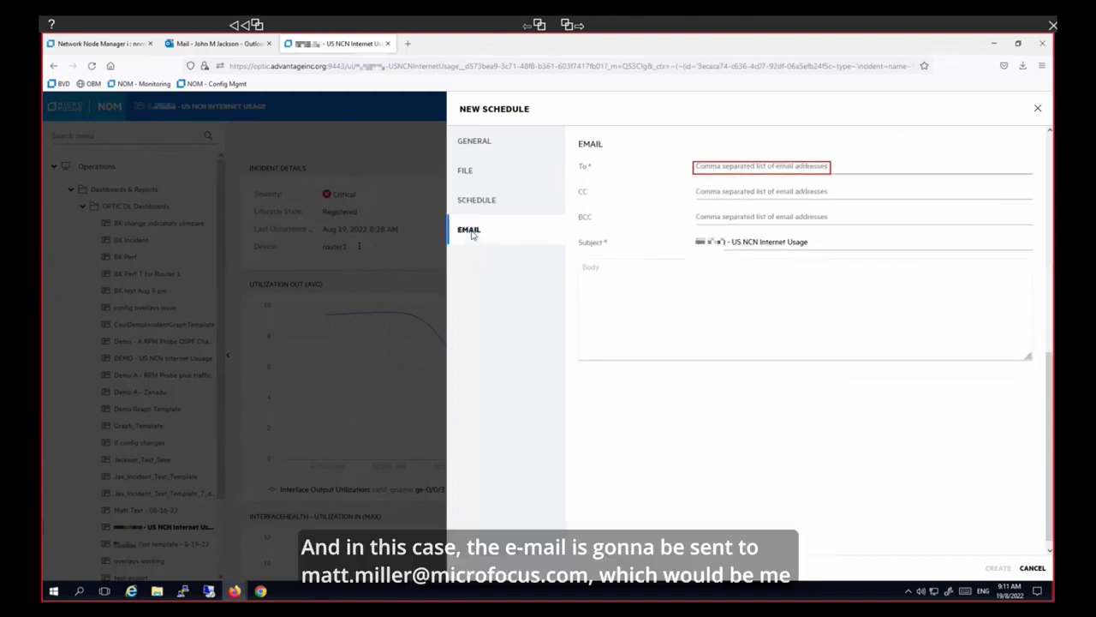
- Enter the recipient's e-mail address in To and 'Thank you!!' as the body
left_click(725, 169)
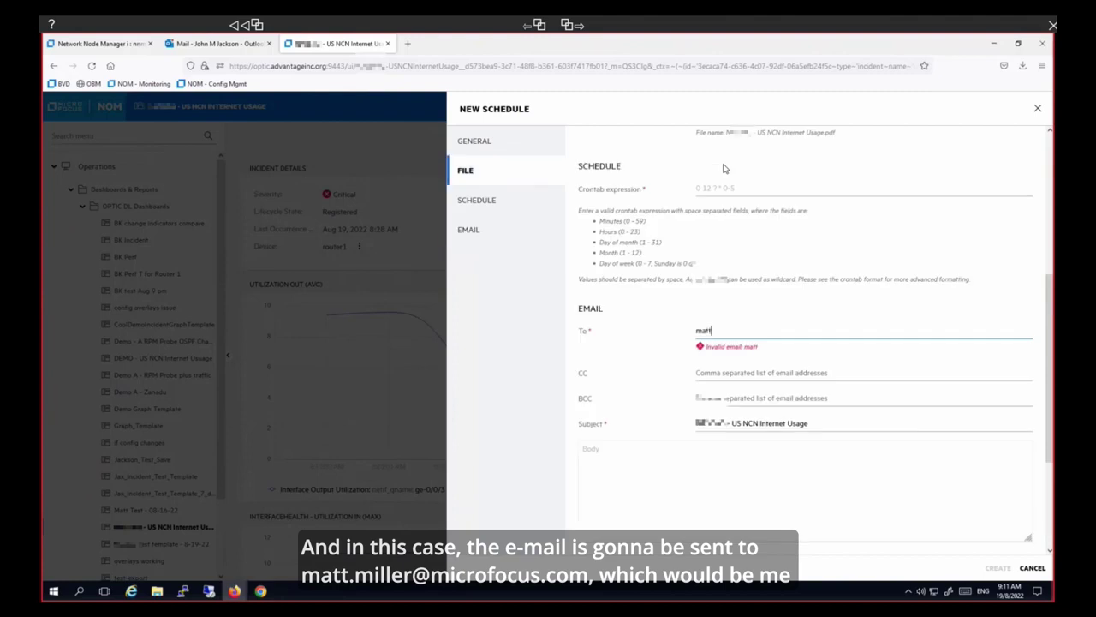
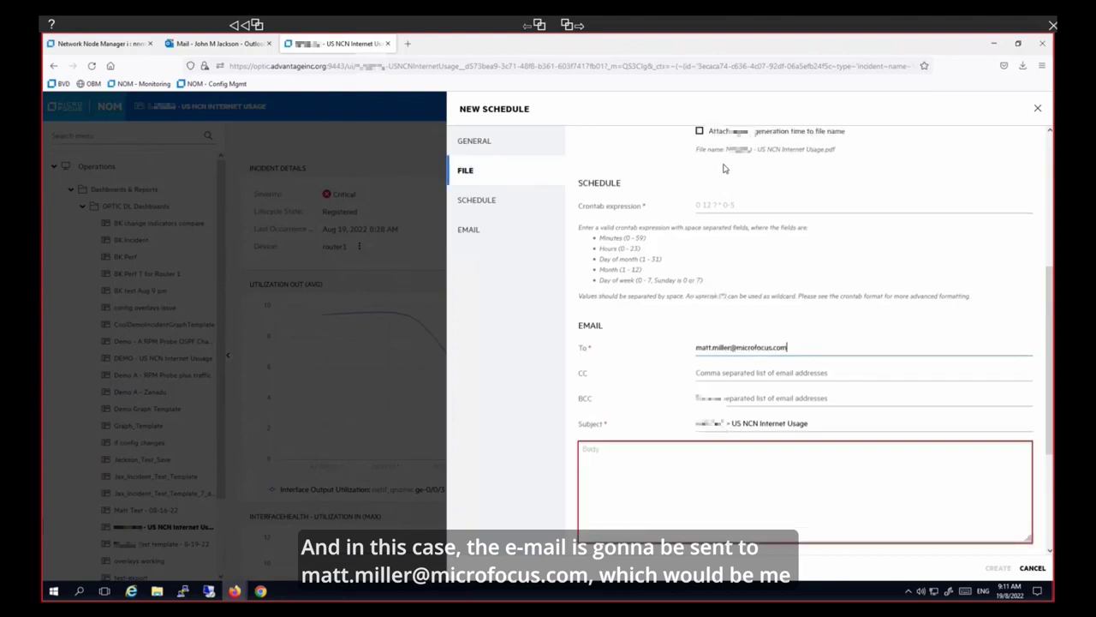
left_click(729, 465)
type("Thank you!!")
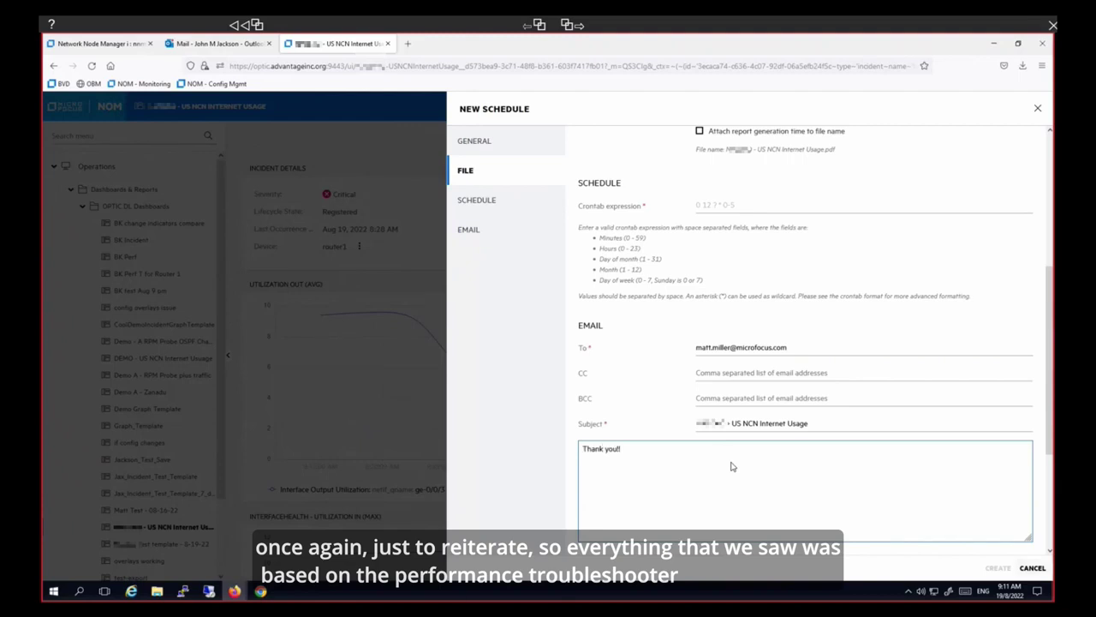